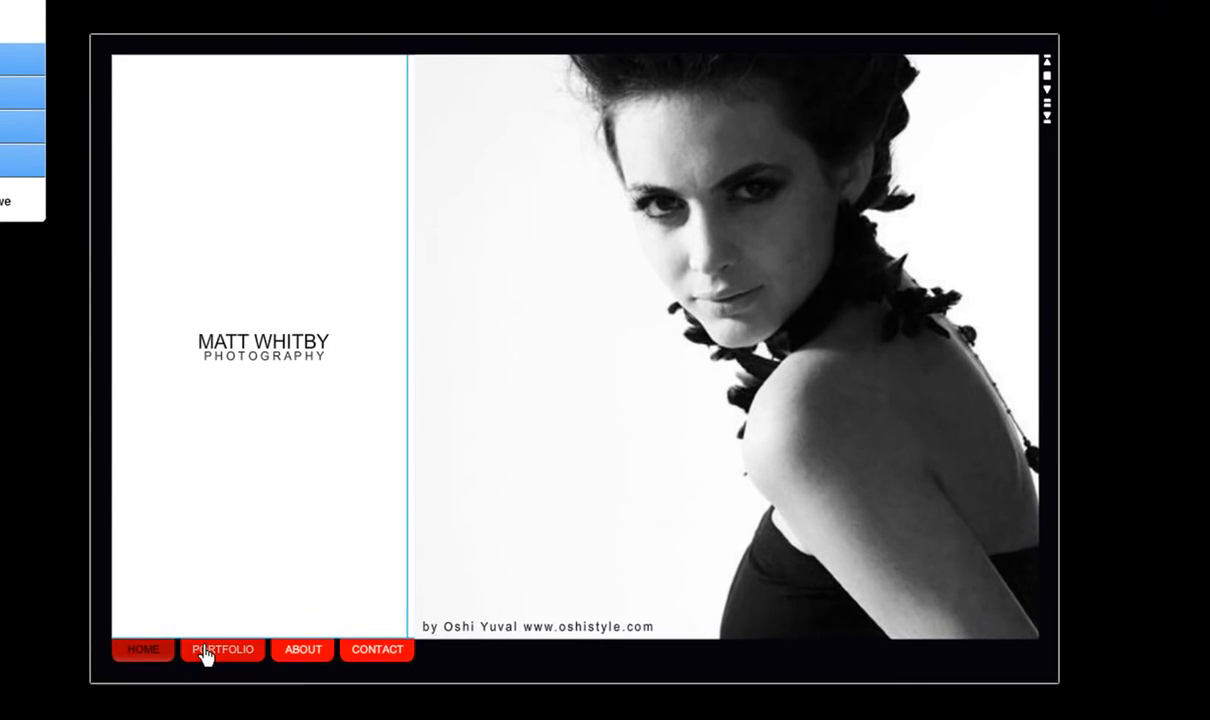
View the template's PORTFOLIO, ABOUT and CONTACT pages and return to the HOME page.
click(331, 575)
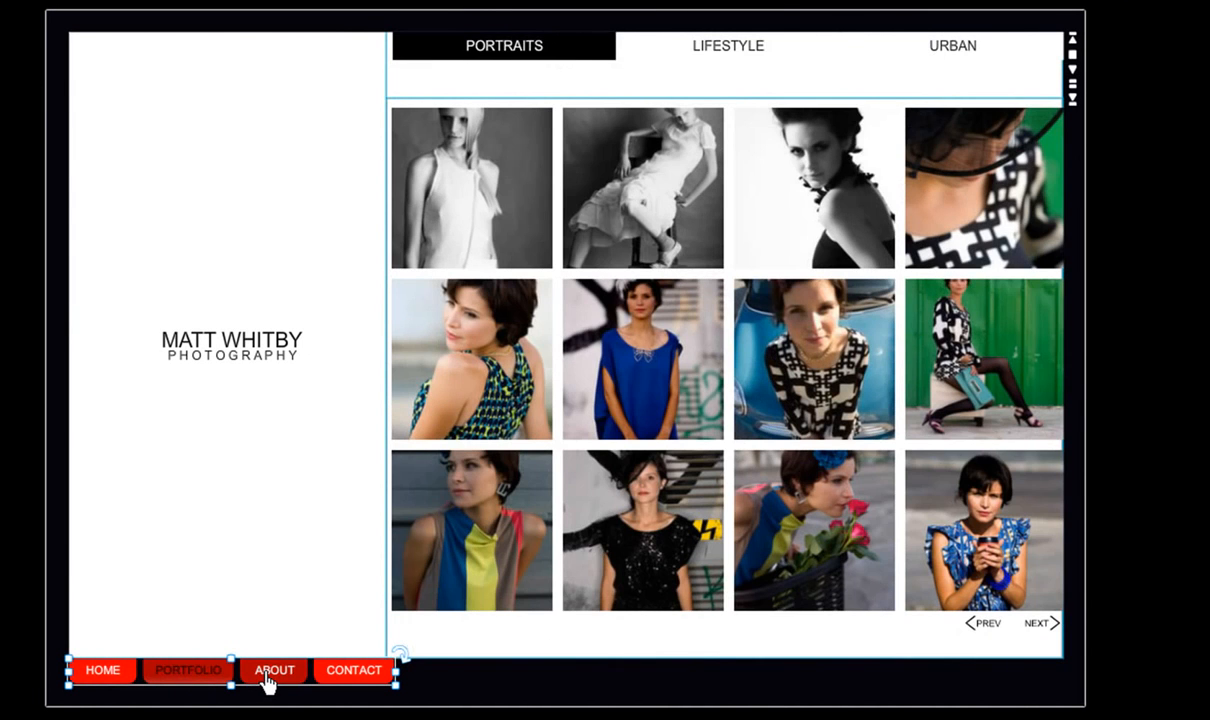
click(265, 672)
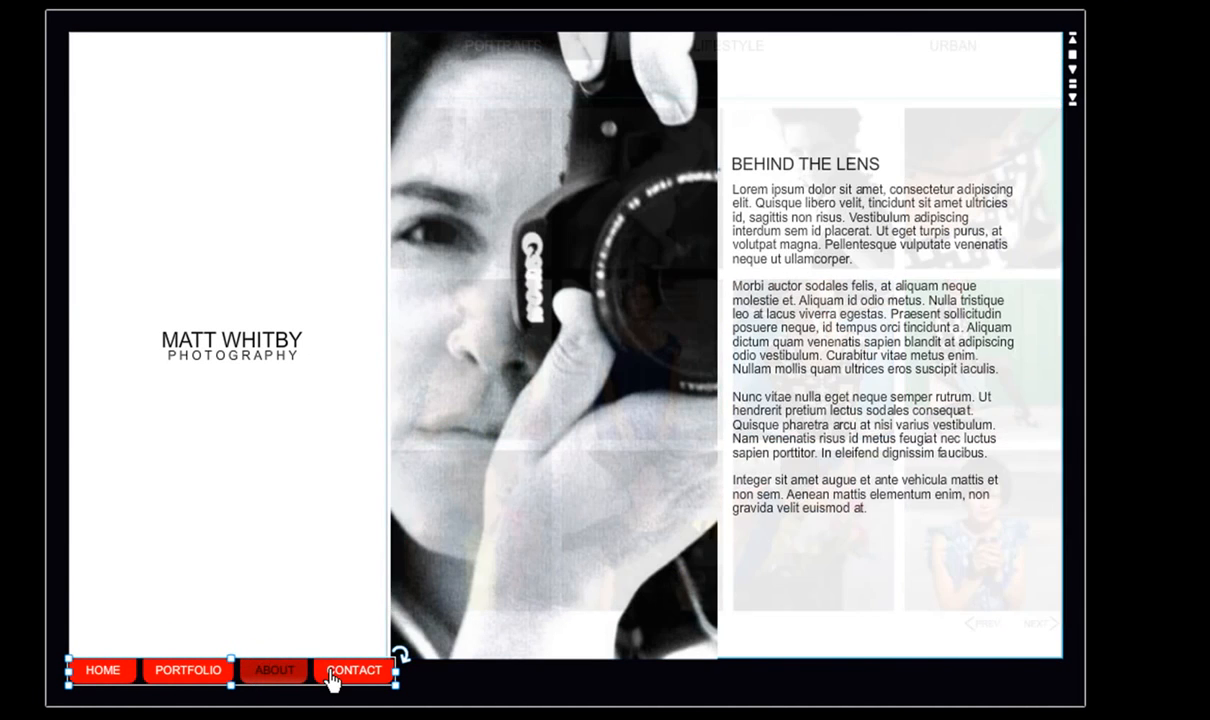
click(331, 680)
click(100, 677)
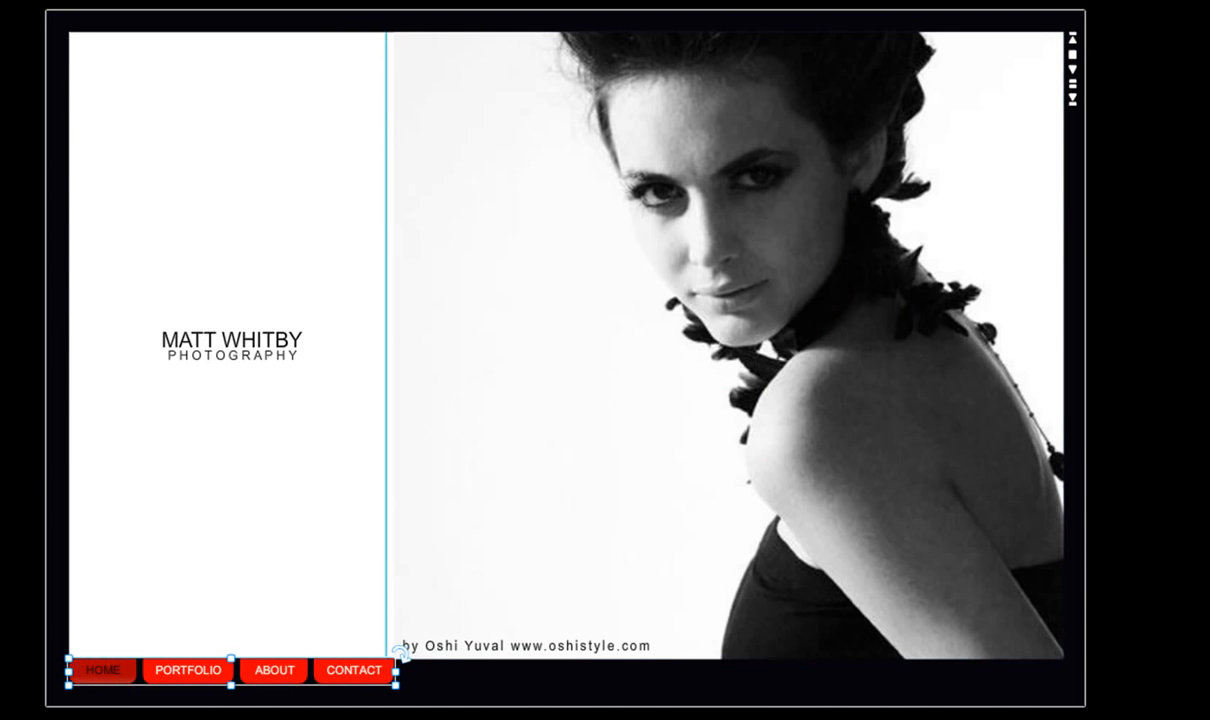
Look through the four Wix Express stages: Site Details, Customize Design, Manage Pages, and Publish & Share.
click(80, 138)
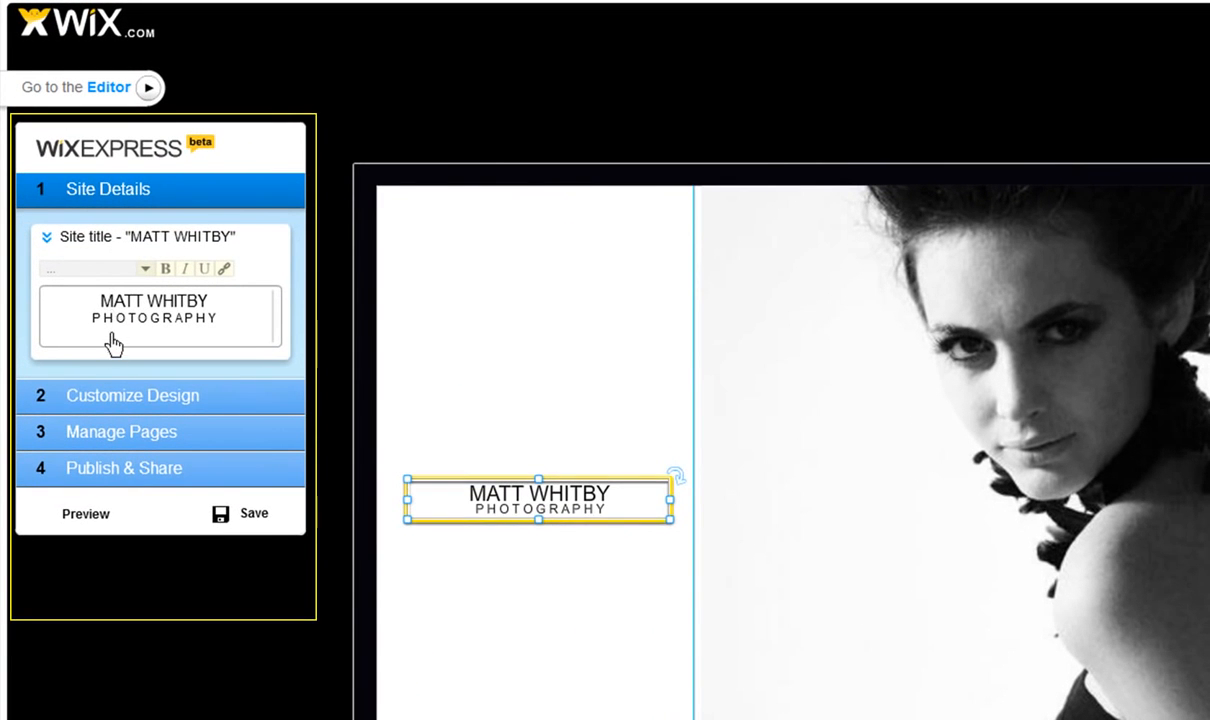
click(113, 397)
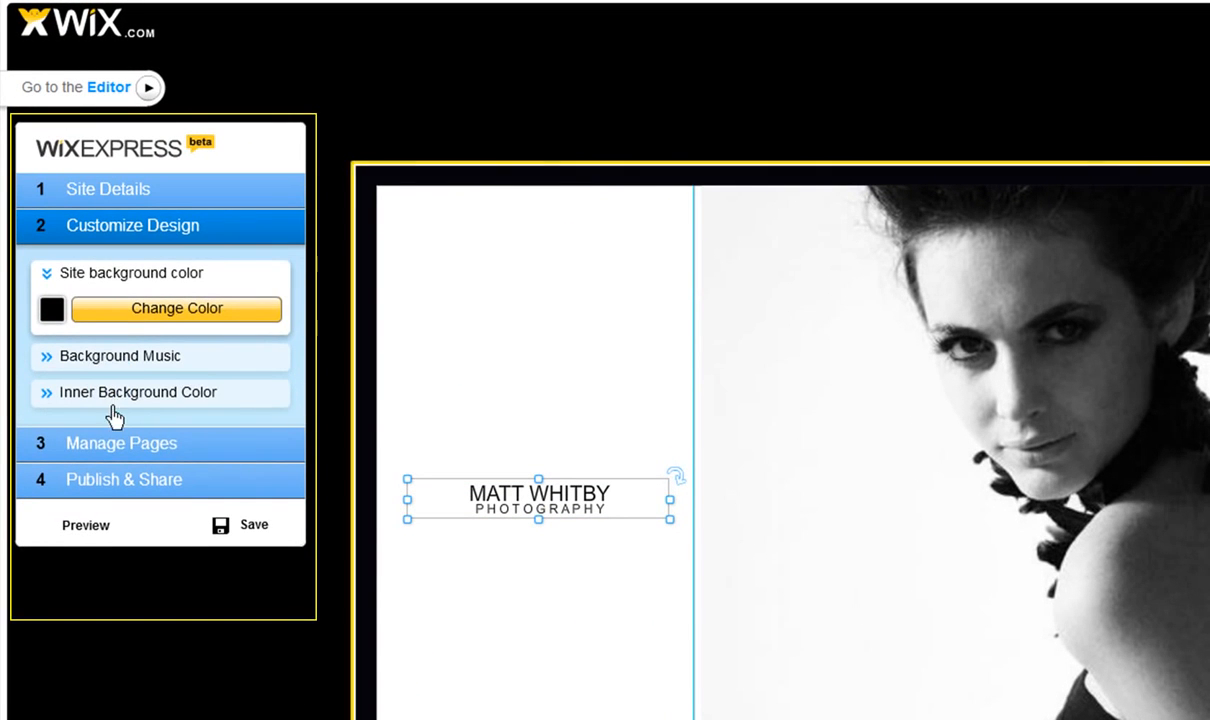
click(115, 443)
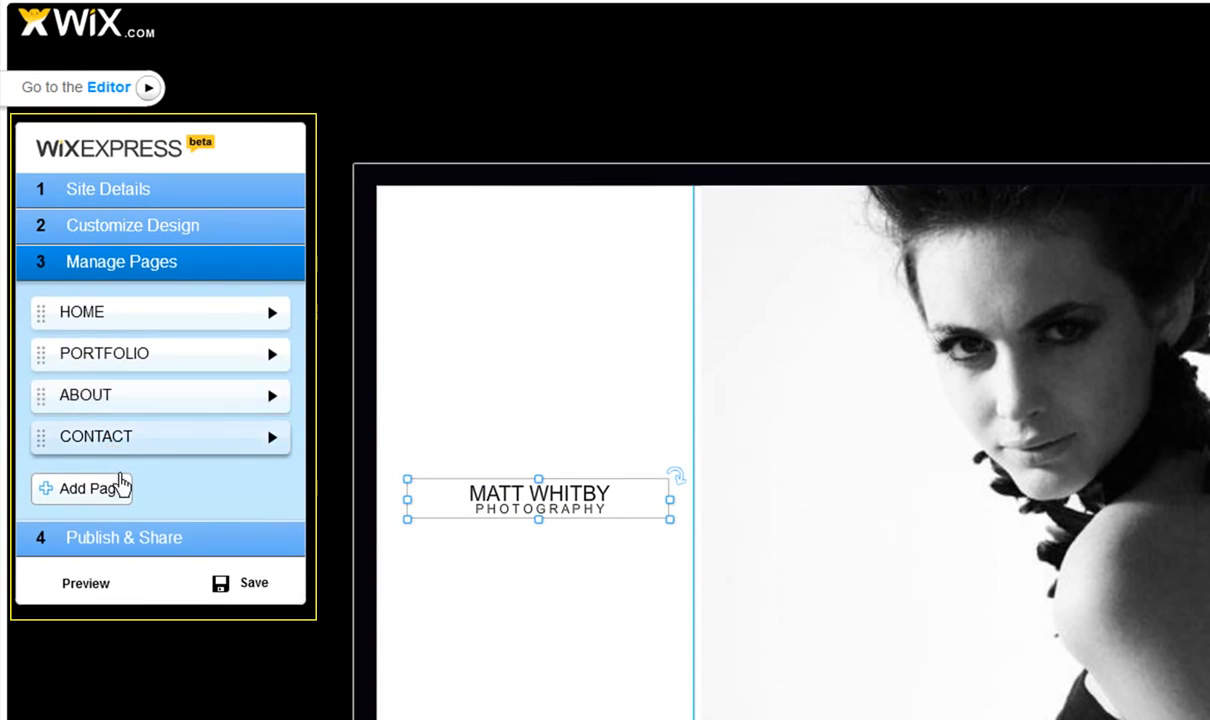
click(120, 538)
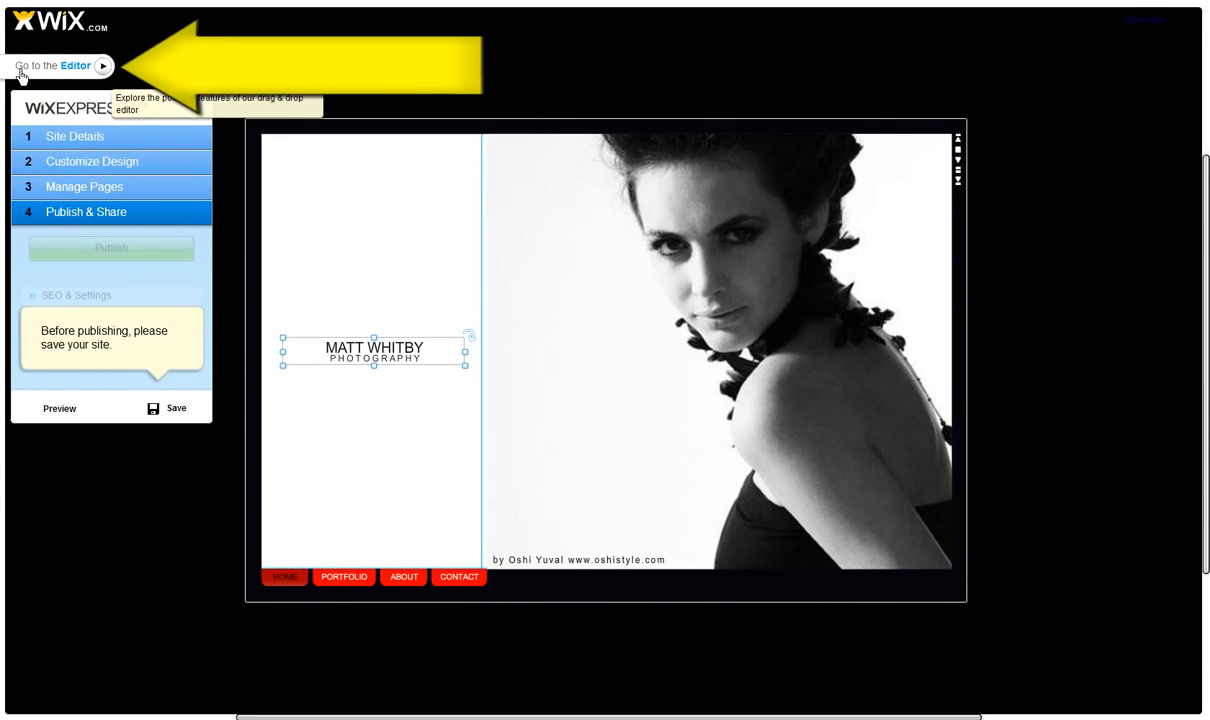
Switch from Express to the full Editor and look over the Add, Background, My Files and Blog options.
click(99, 67)
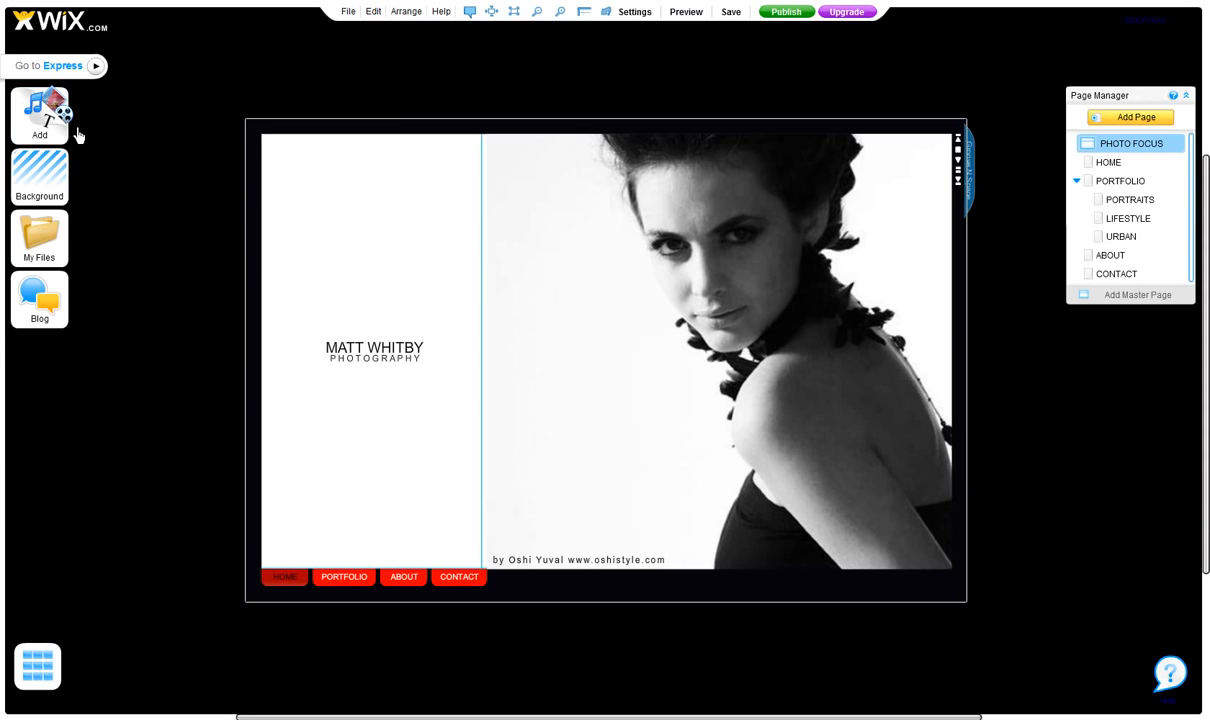
click(43, 125)
click(43, 173)
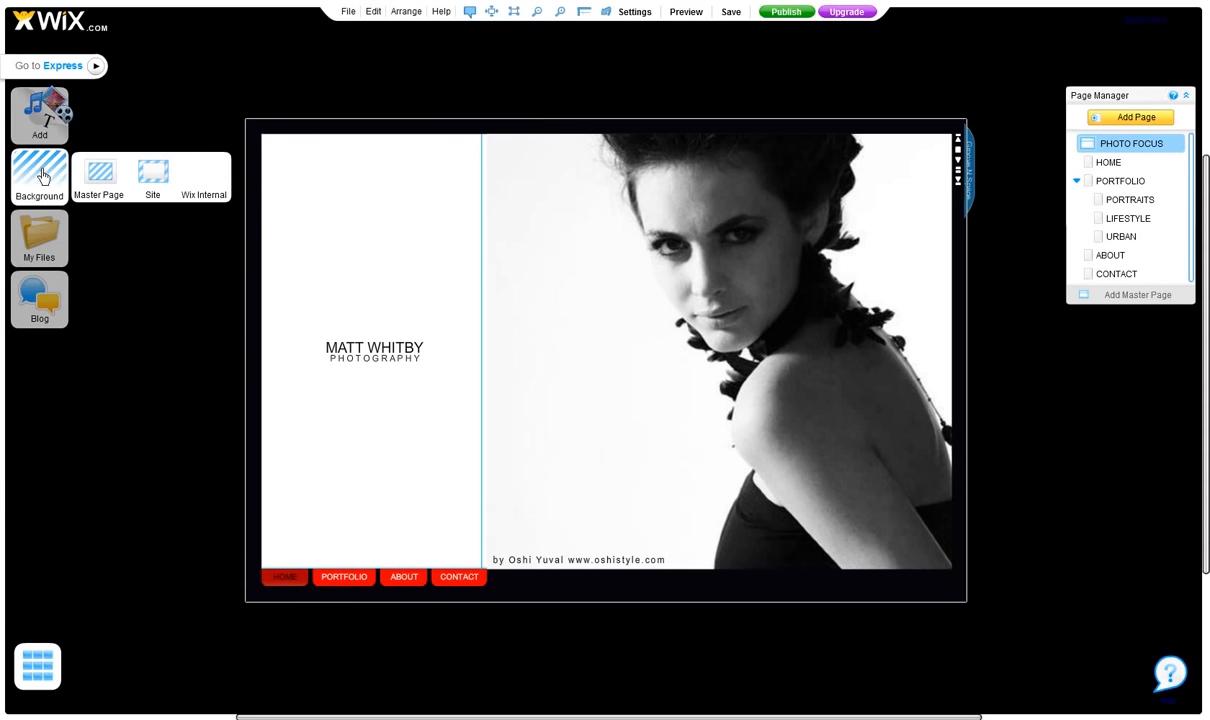
click(33, 235)
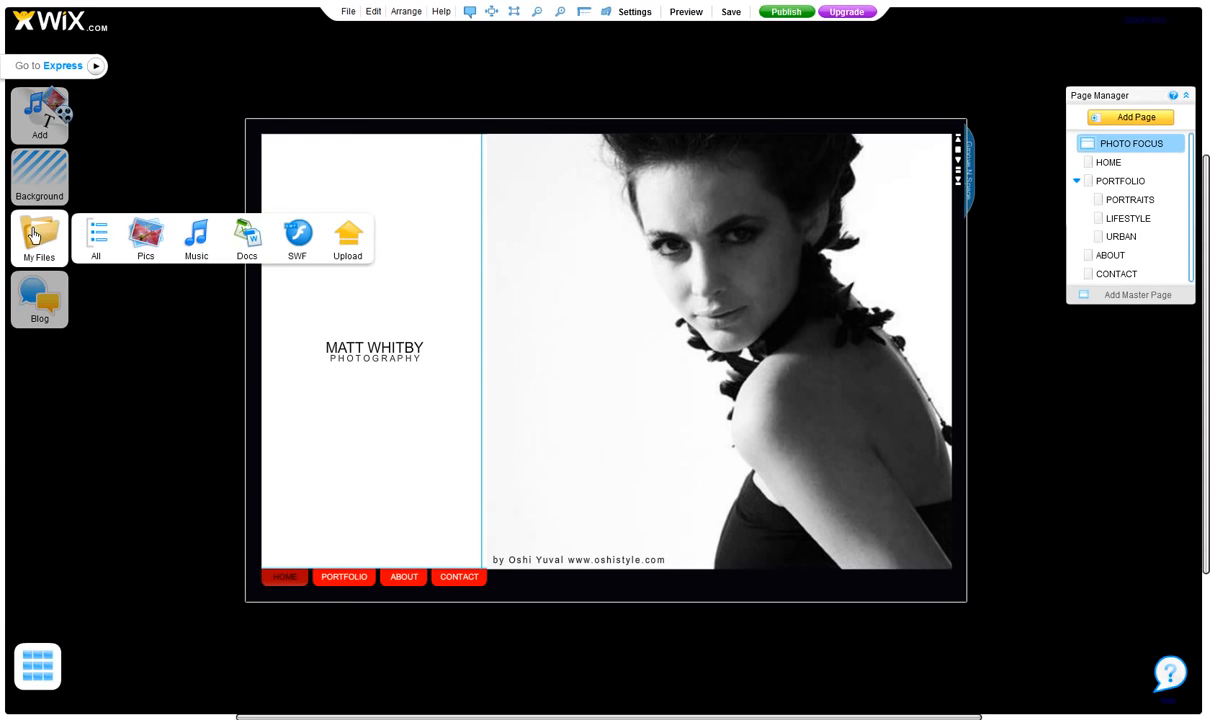
click(36, 290)
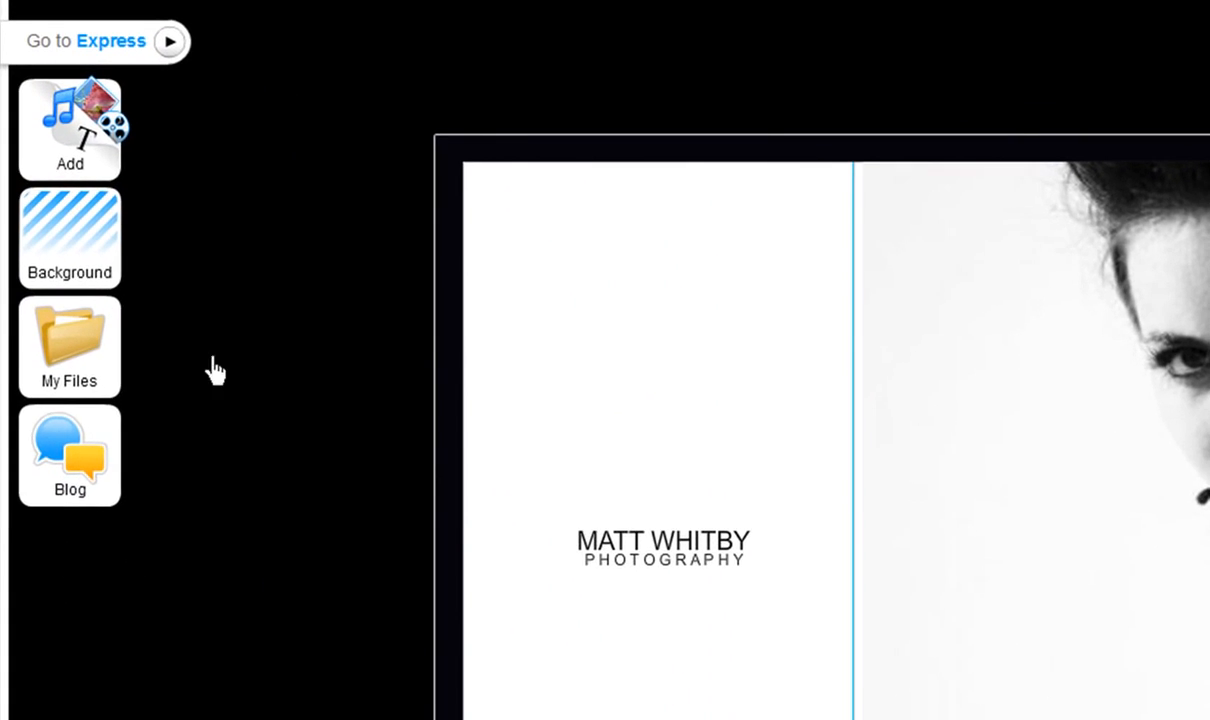
Examine the categories of elements that can be added, including galleries, clip art, page parts, navigation and widgets.
mouse_move(80, 130)
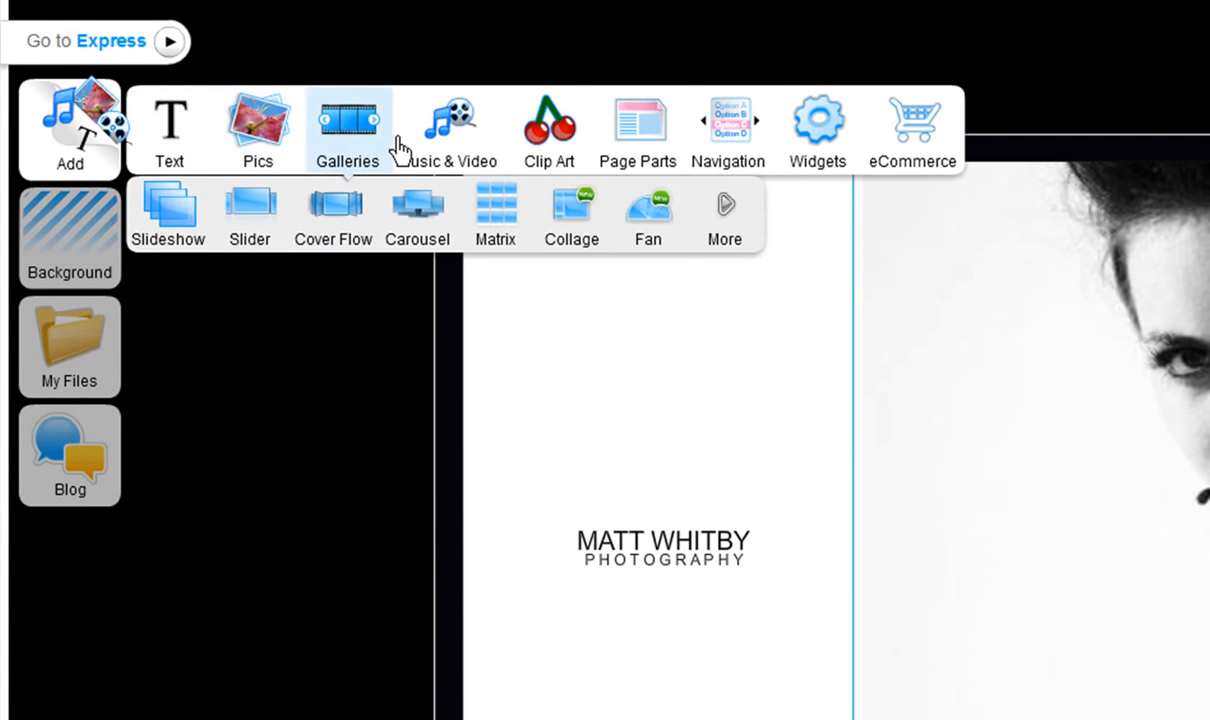
mouse_move(450, 150)
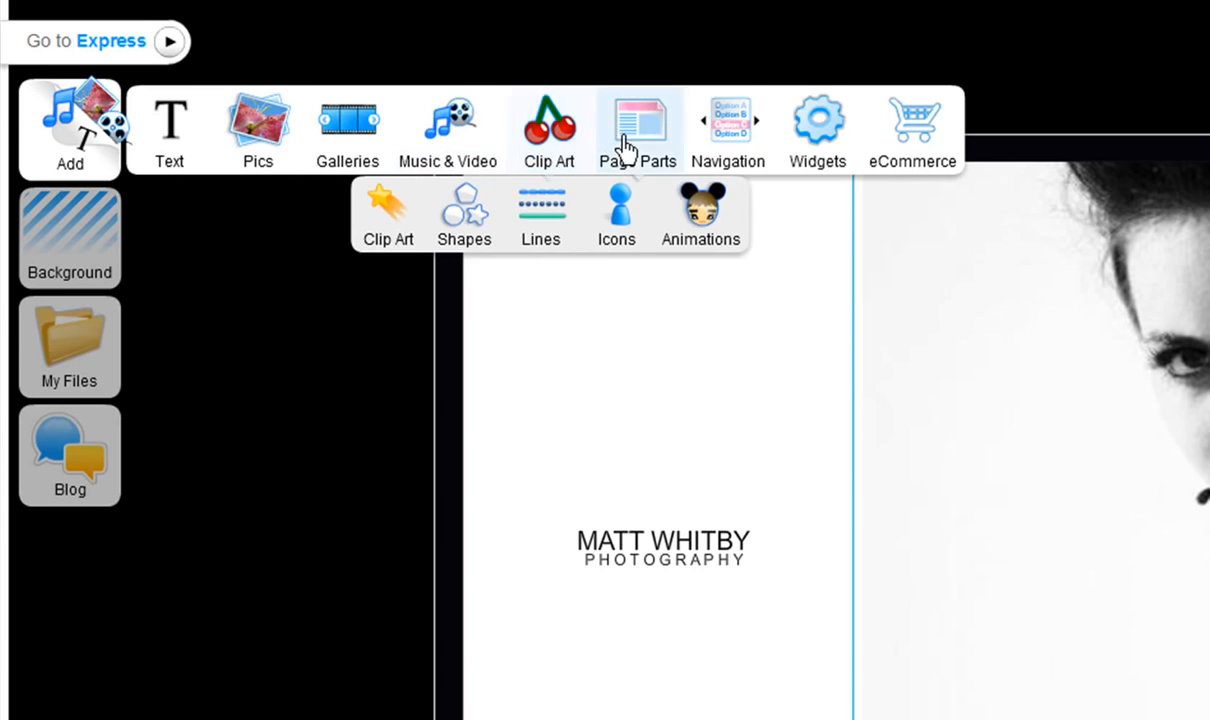
mouse_move(653, 149)
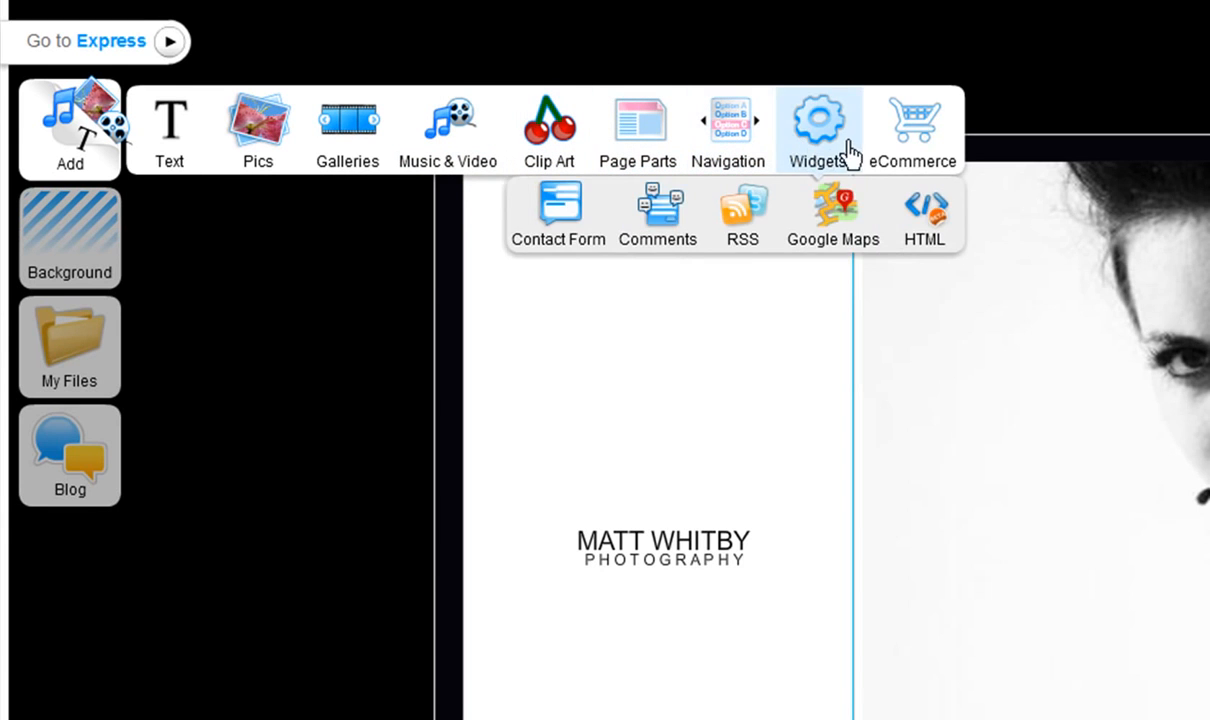
mouse_move(880, 150)
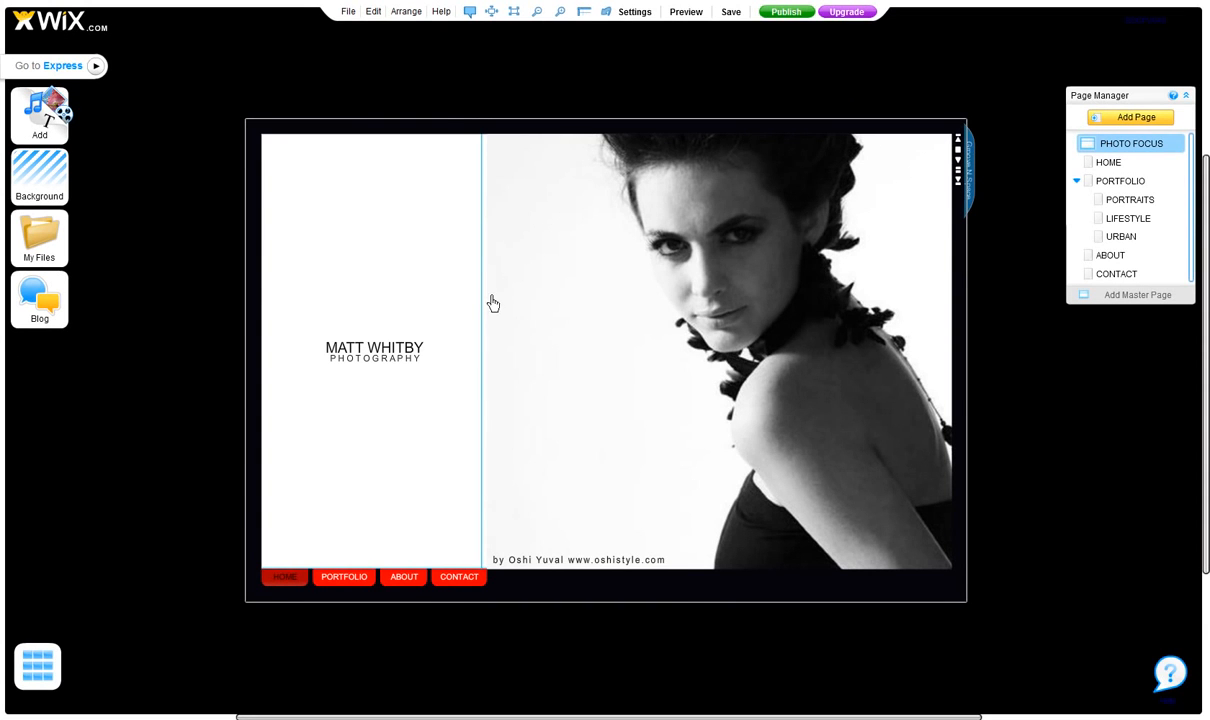
Add the Minimalist contact form widget to the CONTACT page.
click(1092, 276)
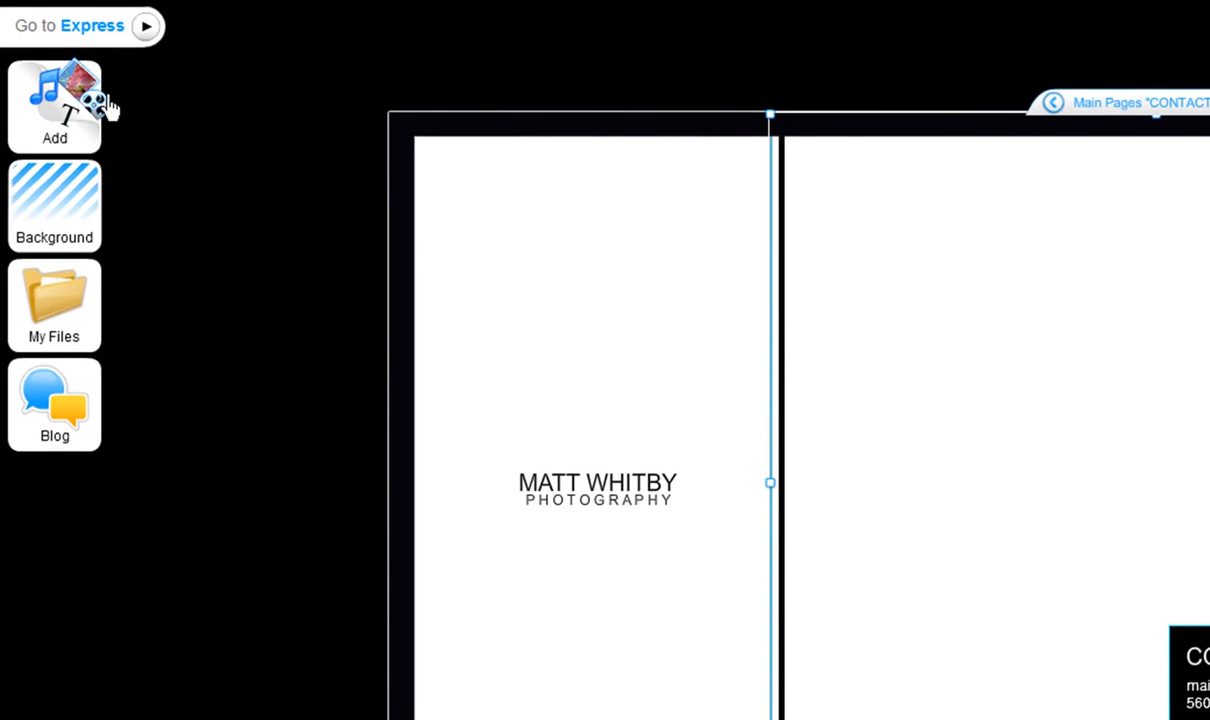
click(46, 117)
click(772, 122)
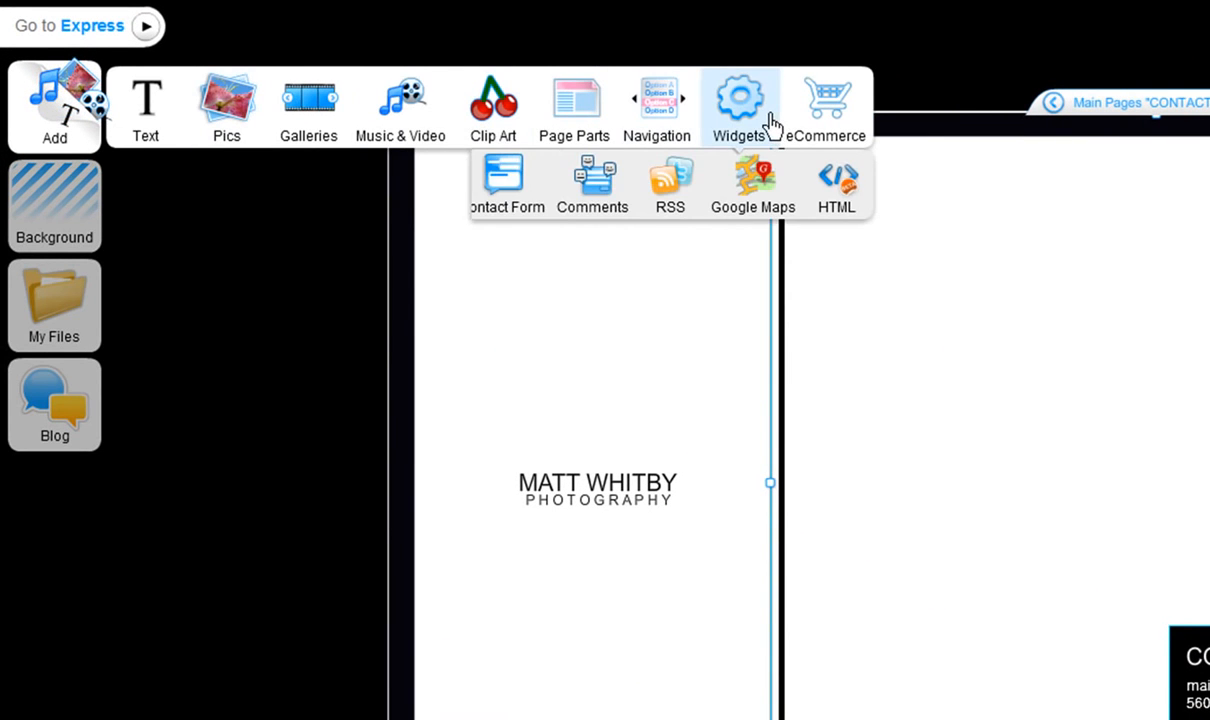
click(515, 191)
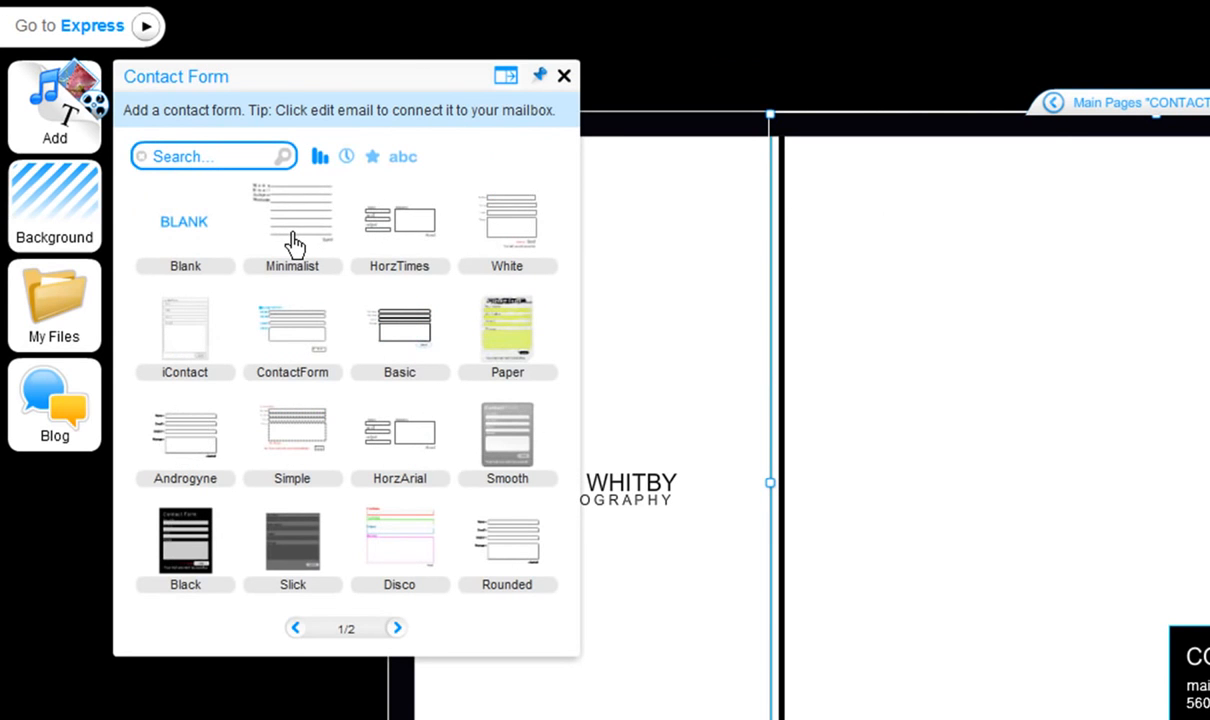
click(292, 240)
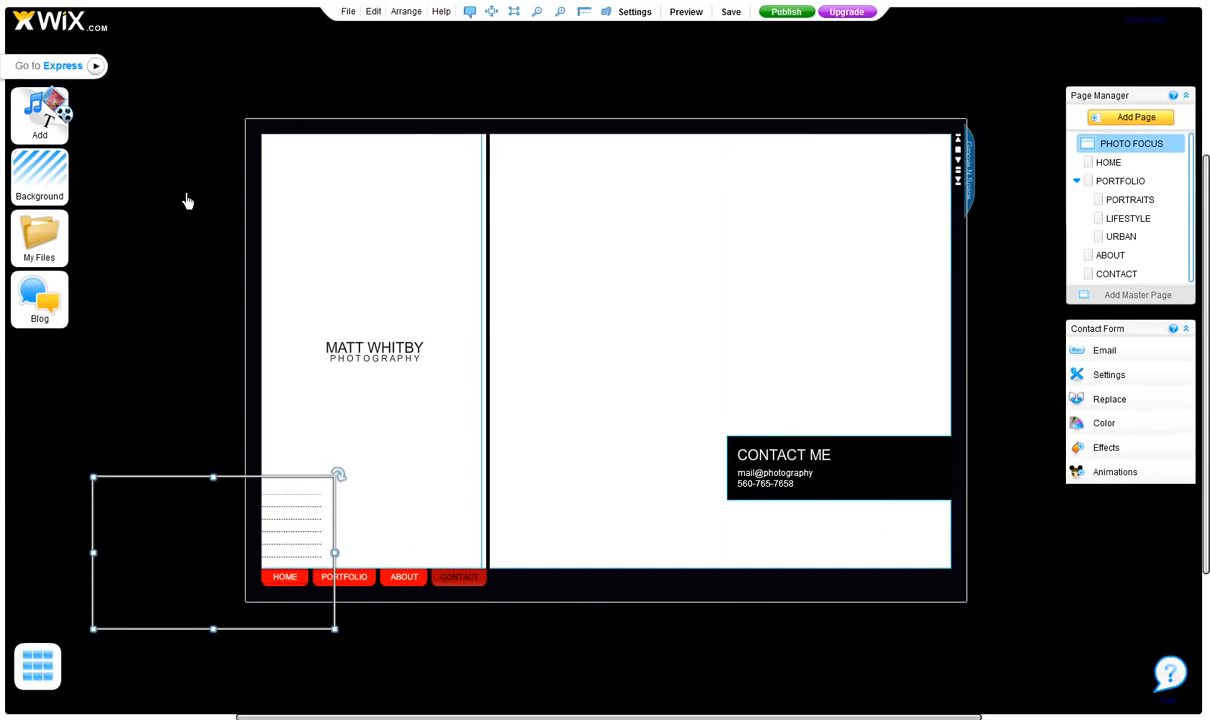
Move the contact form into the white area above the CONTACT ME box, enlarge it to nearly the area's full width, and deselect it.
drag(186, 527, 597, 193)
drag(740, 305, 951, 442)
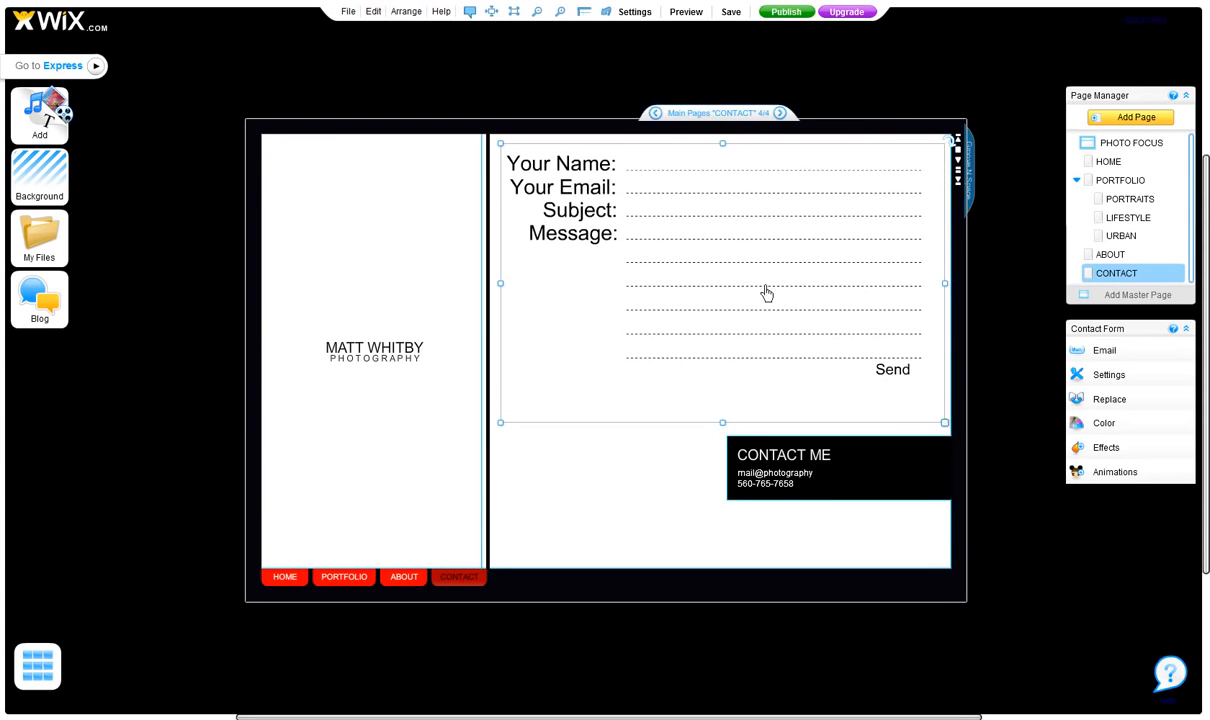
drag(762, 289, 761, 302)
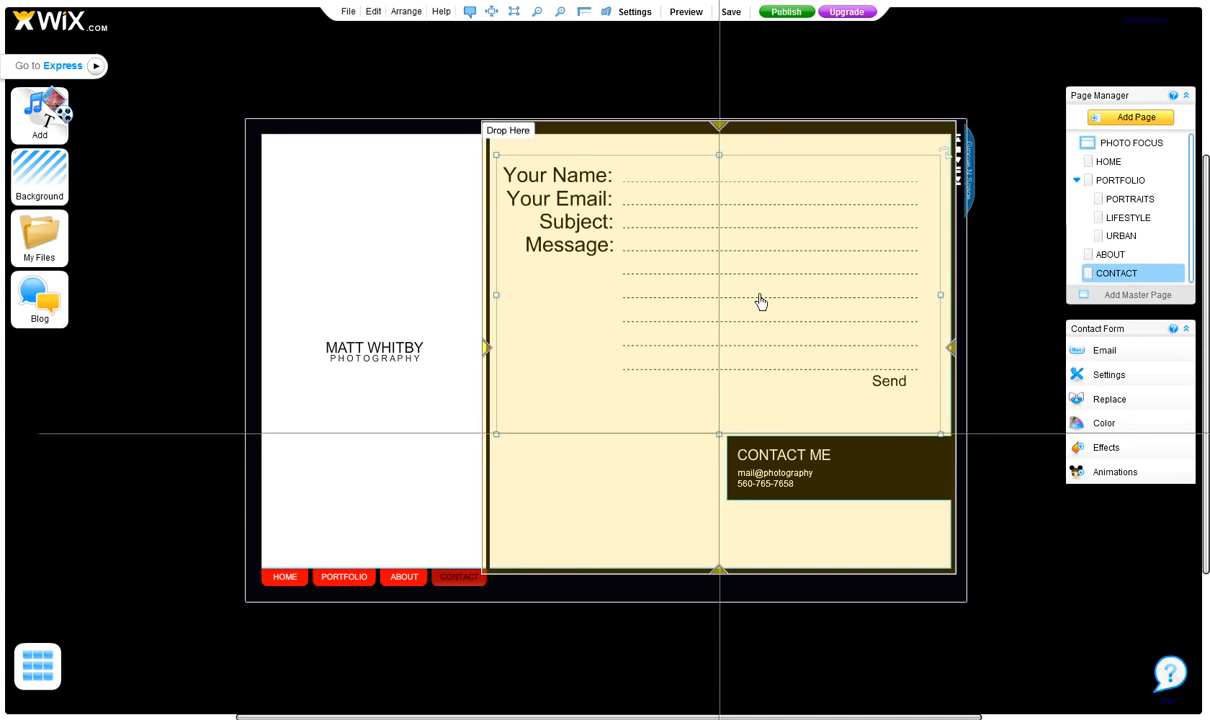
mouse_move(760, 300)
mouse_down()
mouse_move(701, 304)
mouse_move(763, 306)
mouse_up()
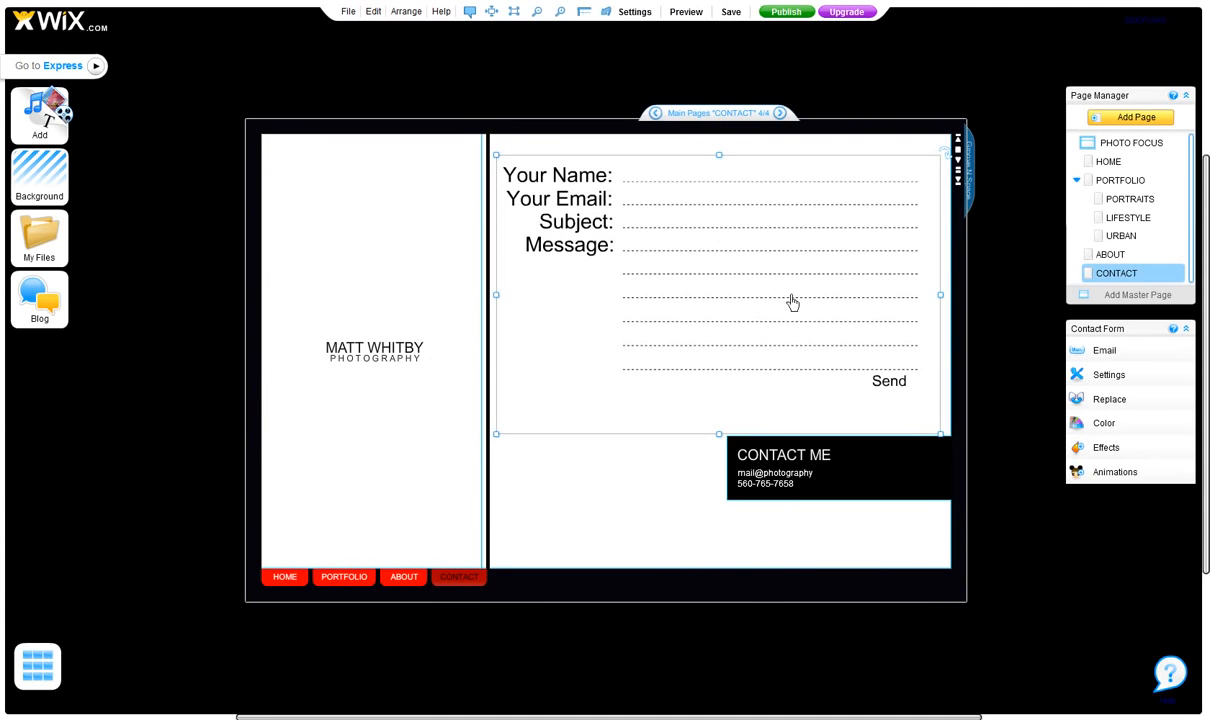
click(989, 287)
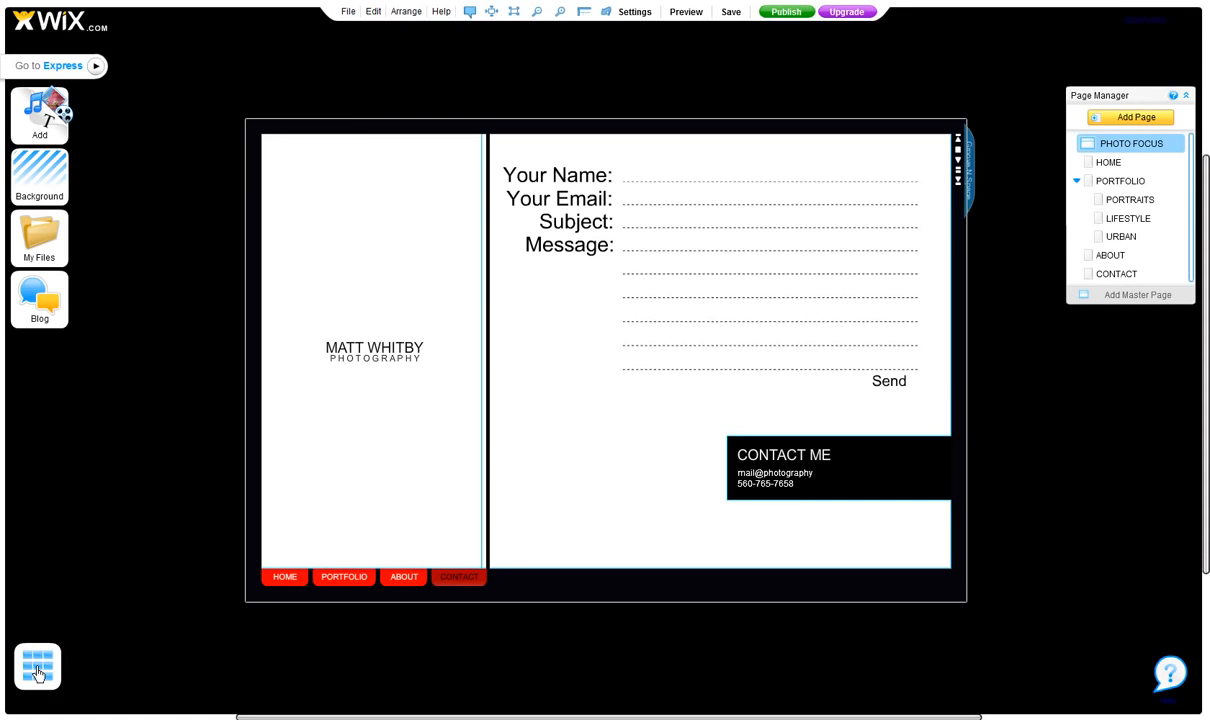
Reopen the gallery of contact form designs and close it without choosing one.
click(38, 670)
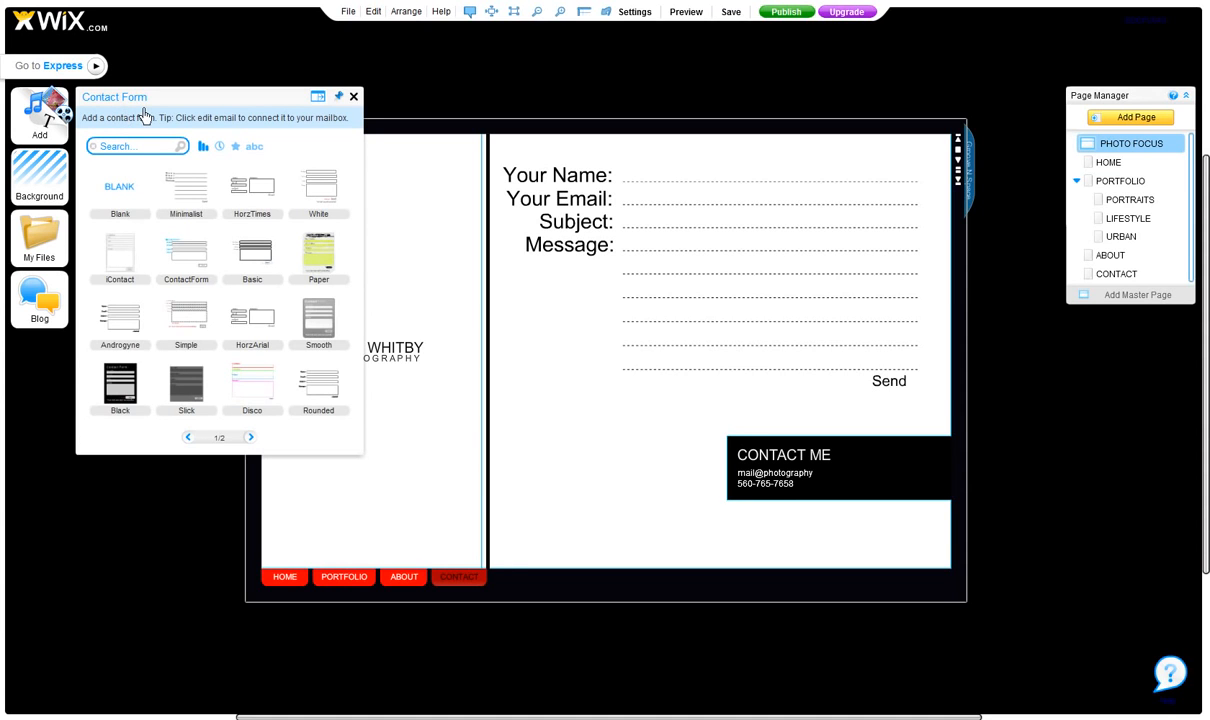
click(354, 97)
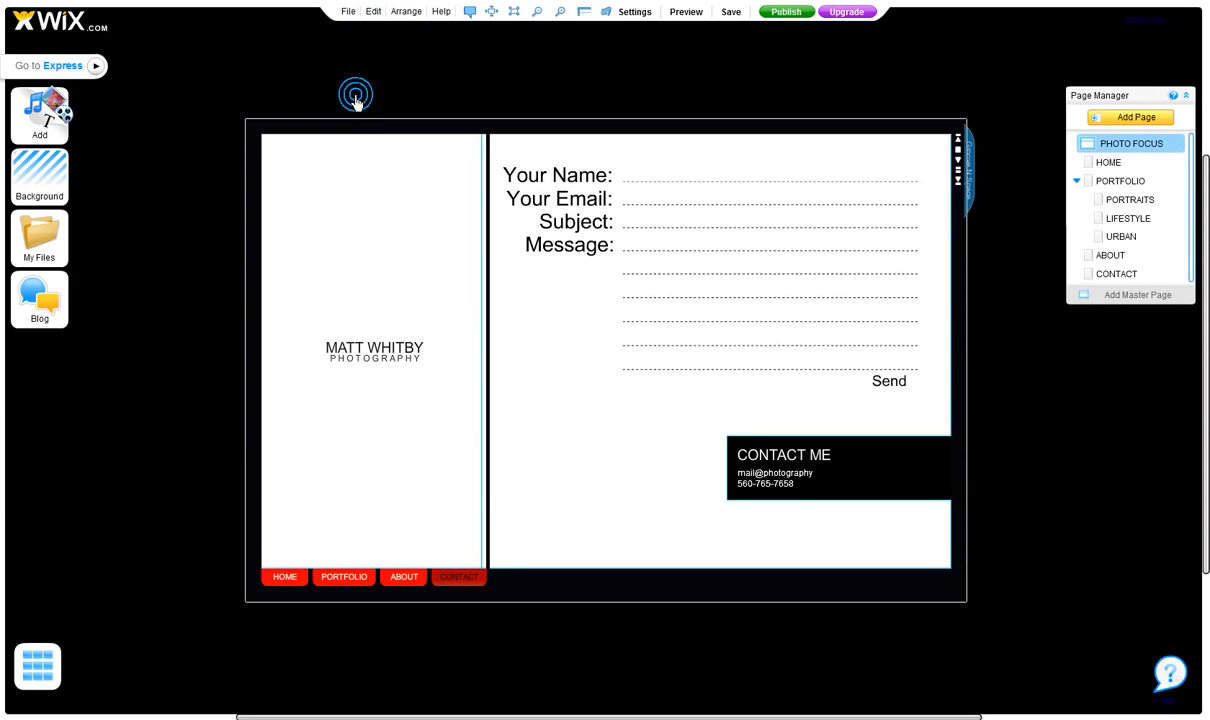
Compare the editing options offered for the contact form with those for the CONTACT ME title.
click(640, 263)
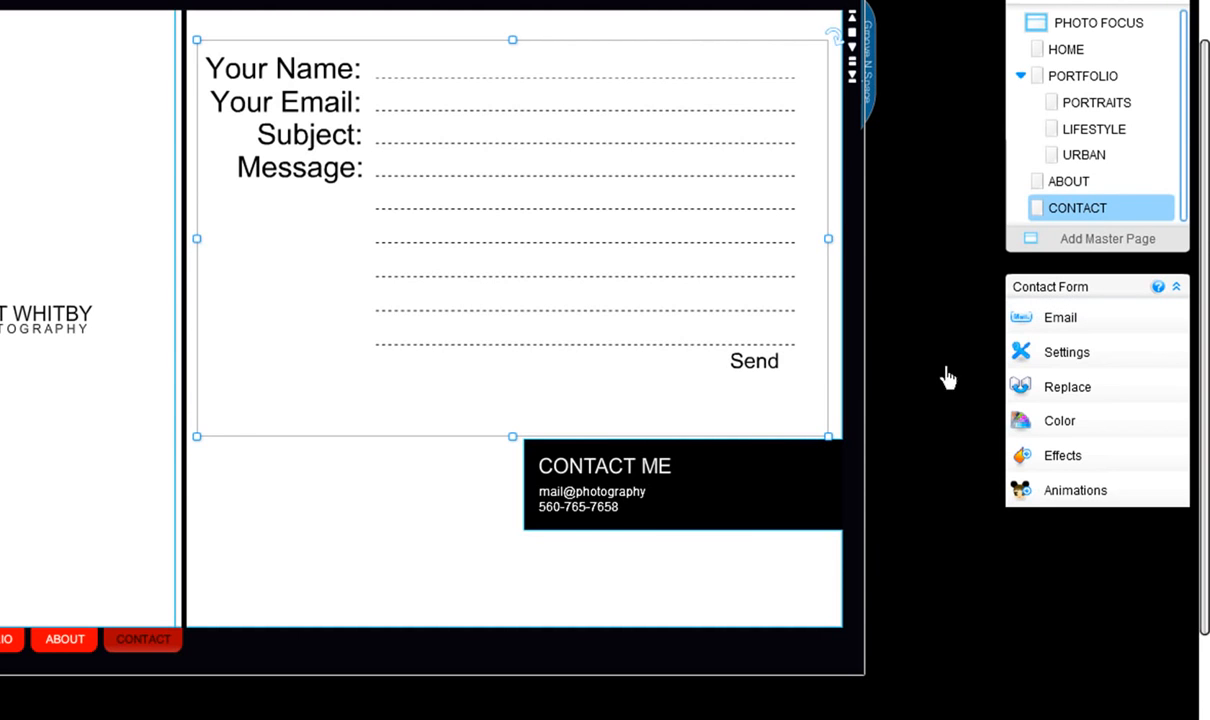
click(628, 460)
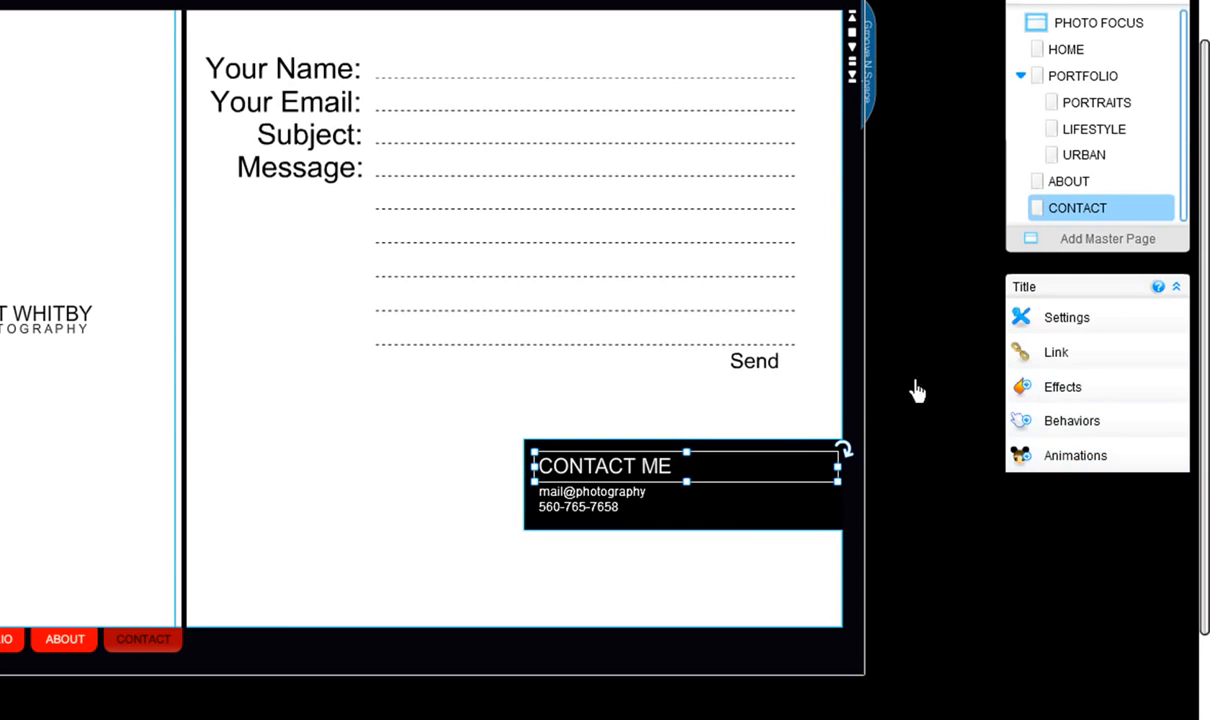
click(740, 305)
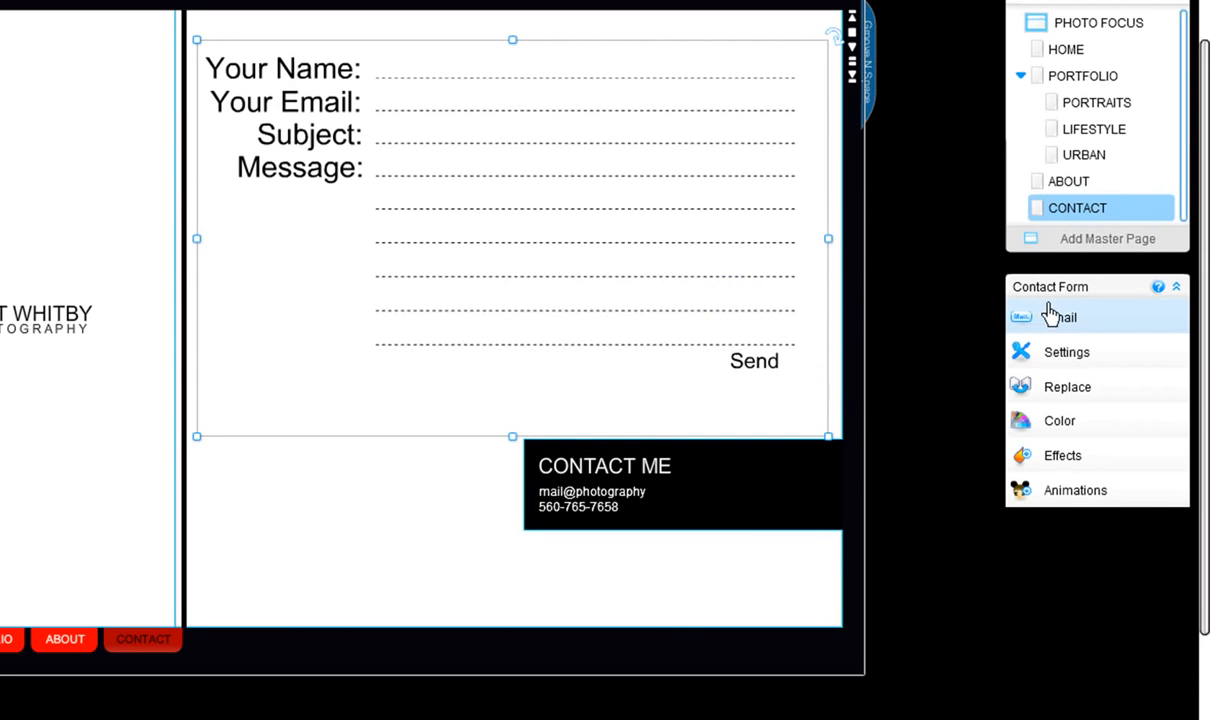
Review the contact form's Email, Settings, Replace, Color, Effects and Animations options without changing anything, and deselect the form.
click(1052, 322)
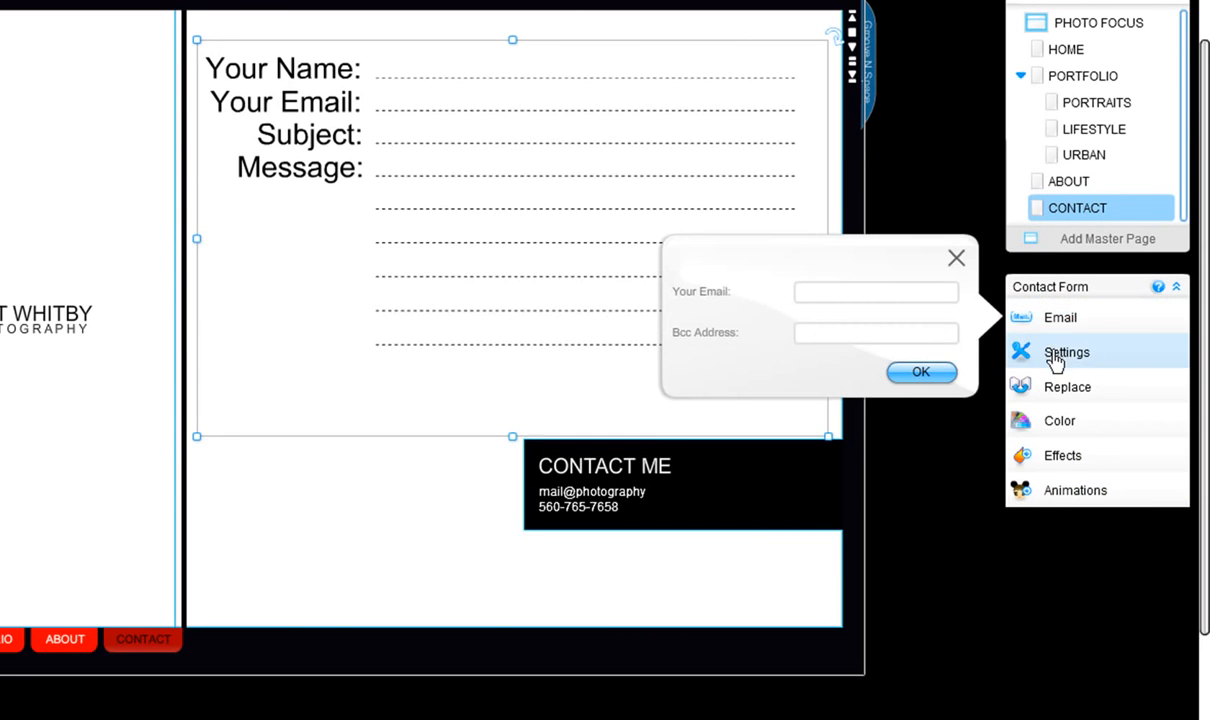
click(1055, 358)
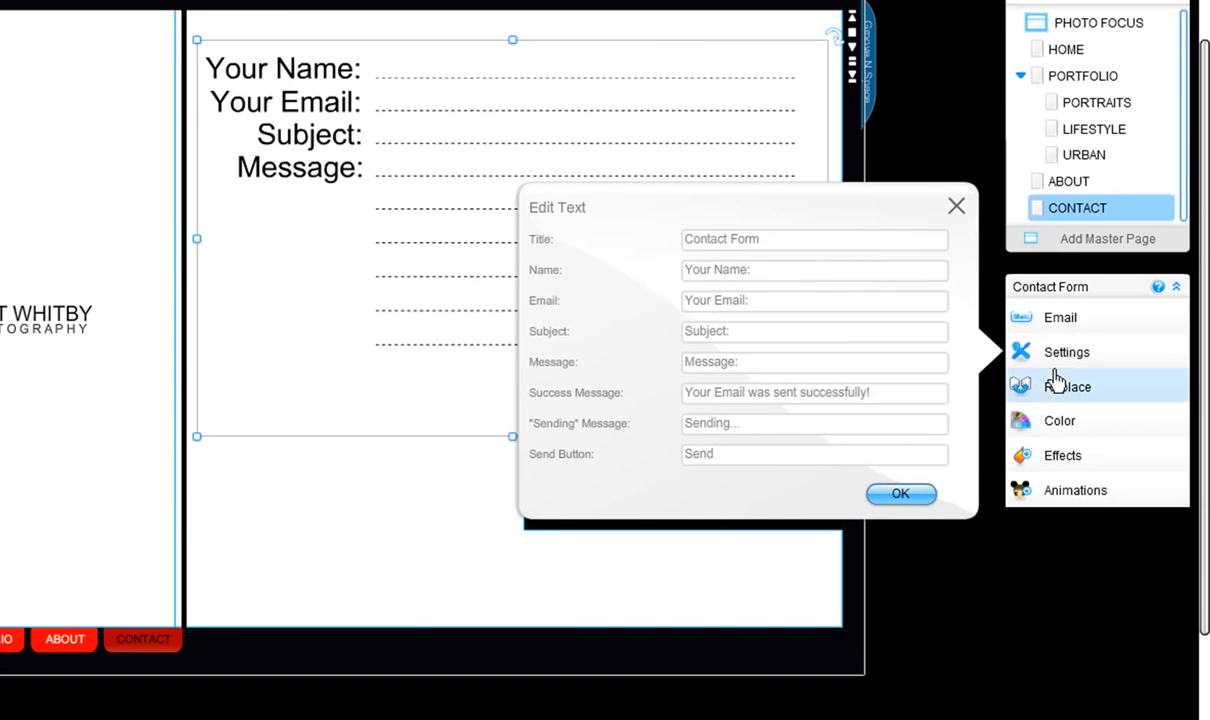
click(1056, 392)
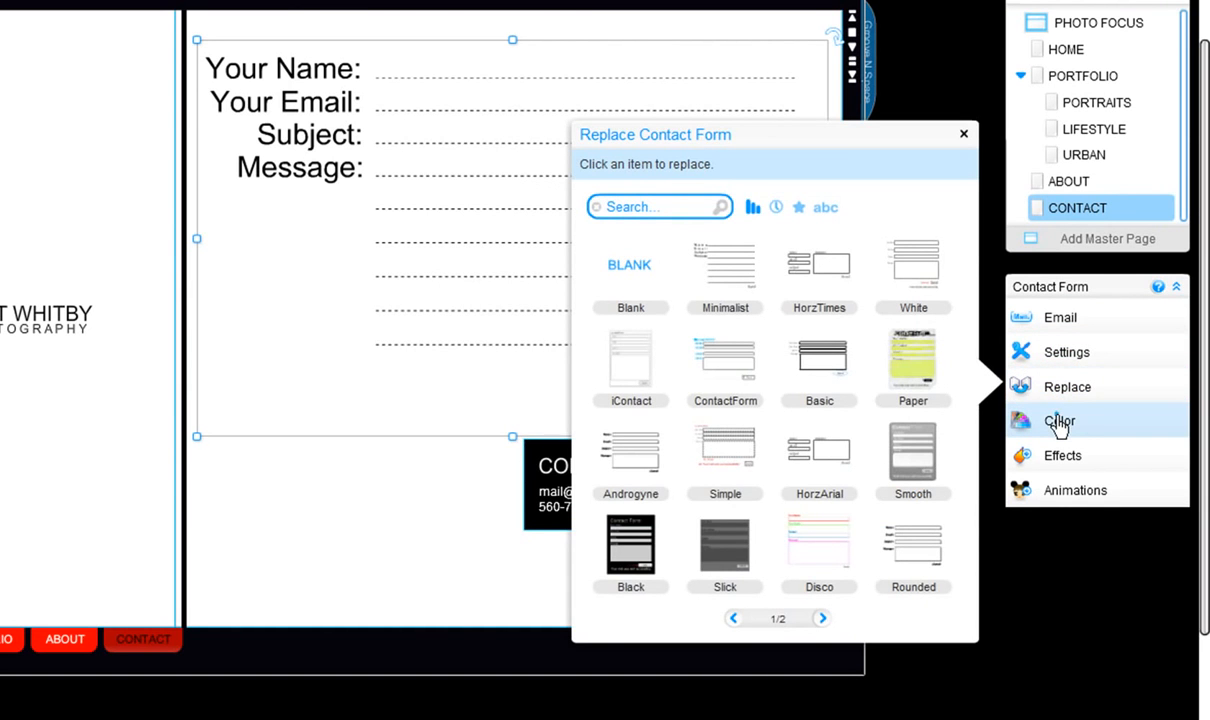
click(1059, 422)
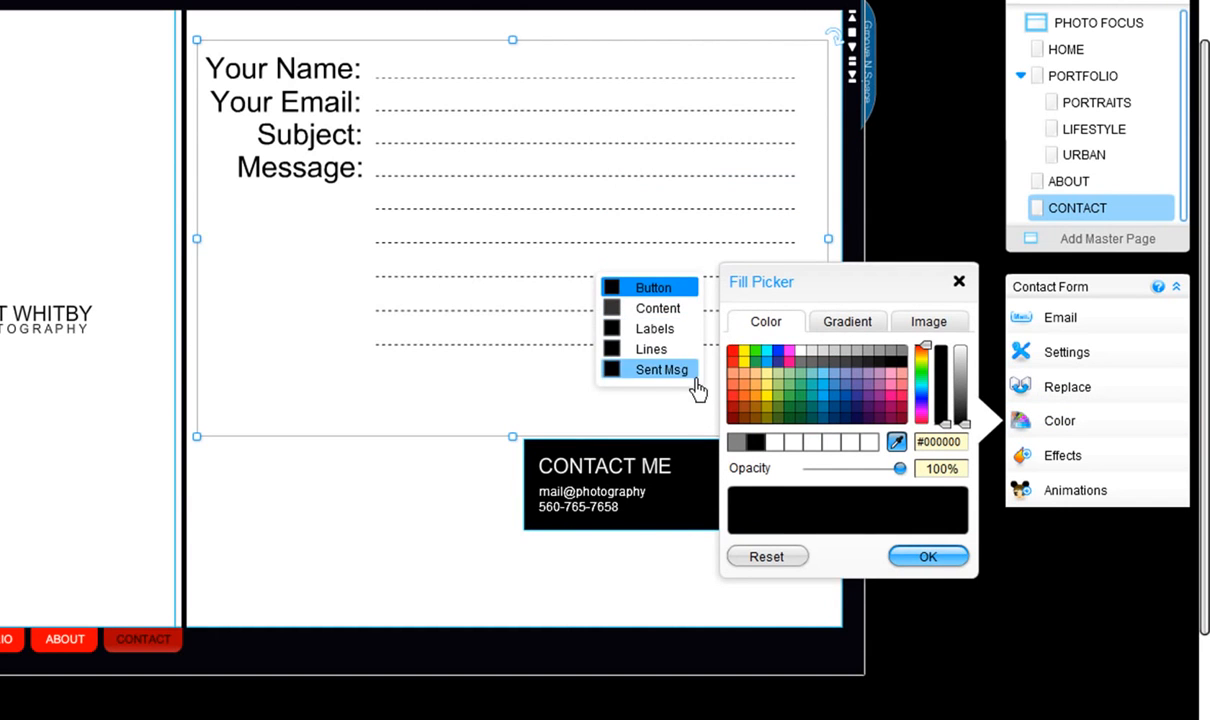
click(958, 282)
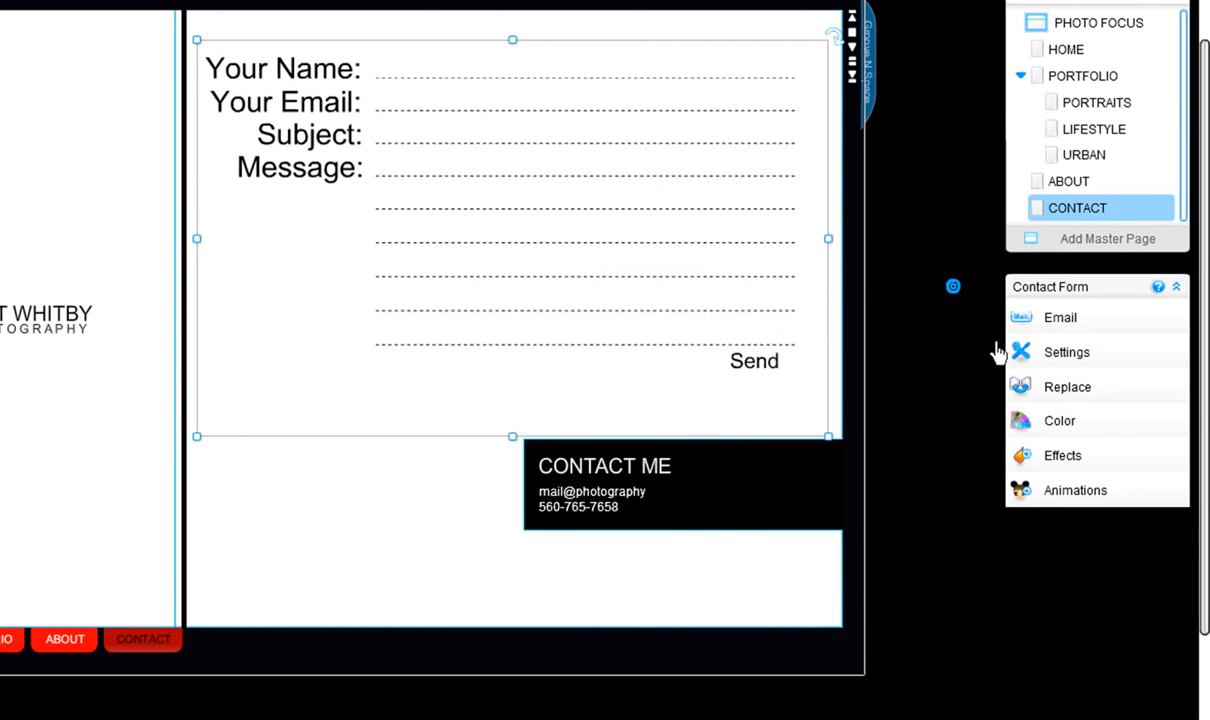
click(1050, 458)
click(1053, 494)
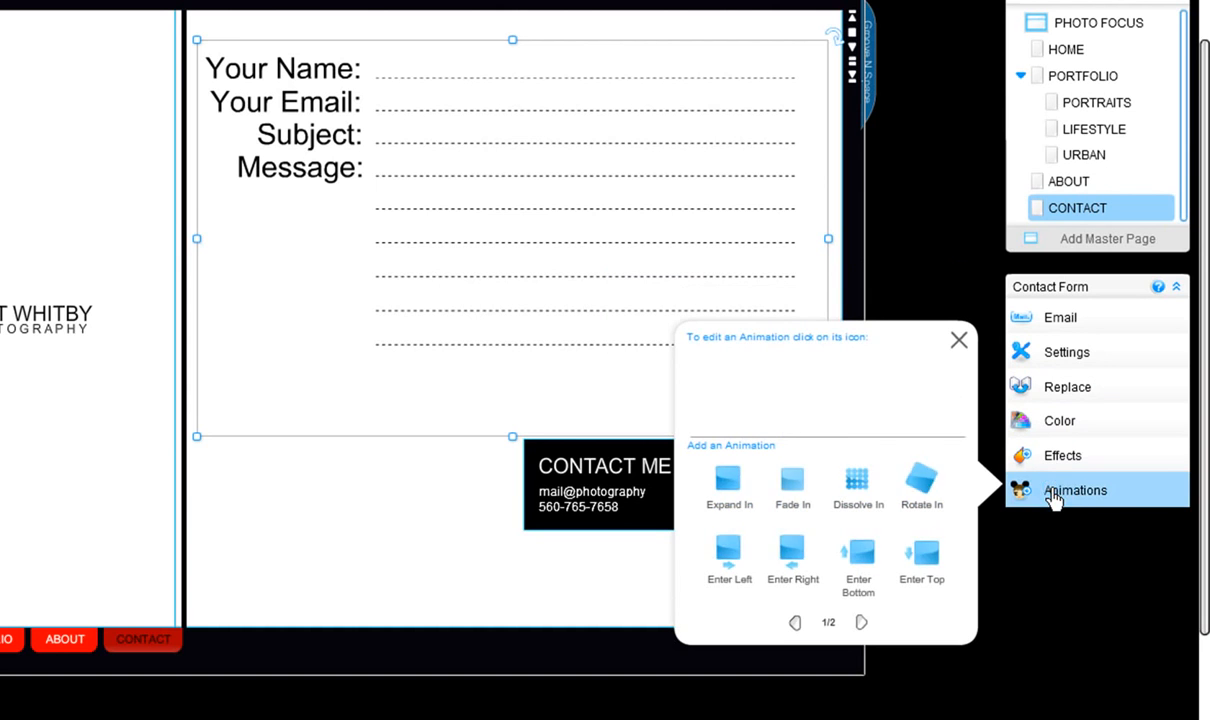
click(958, 341)
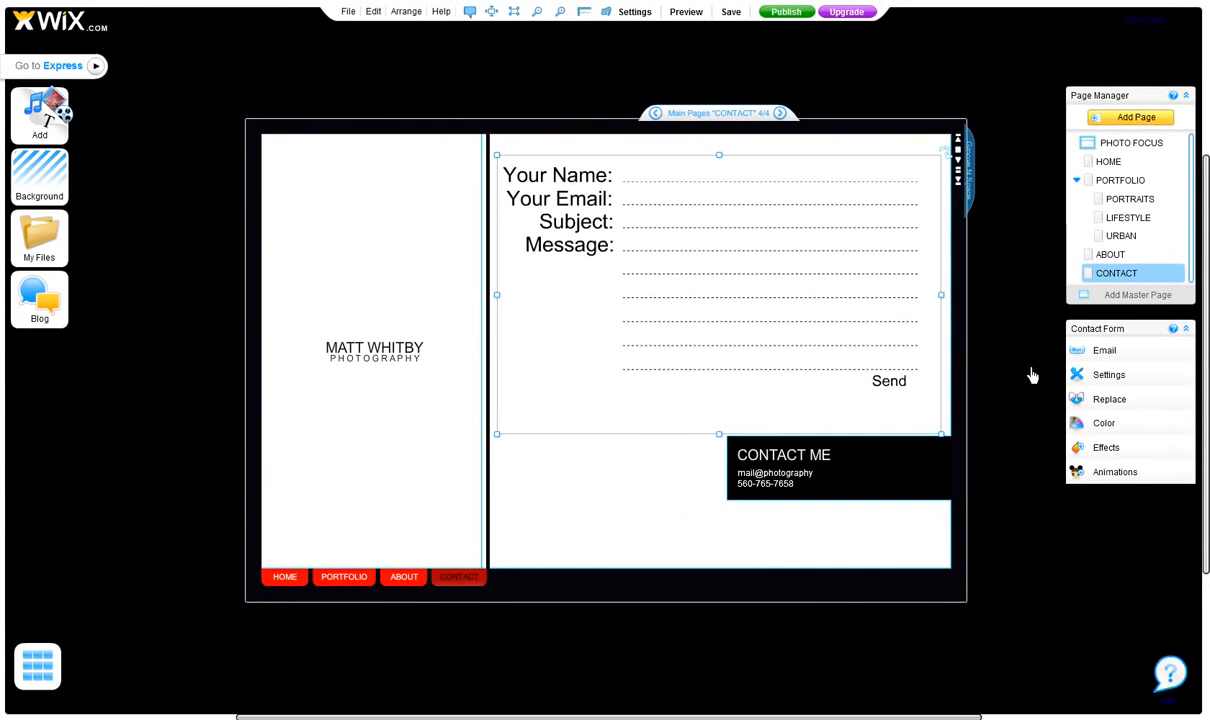
click(1032, 374)
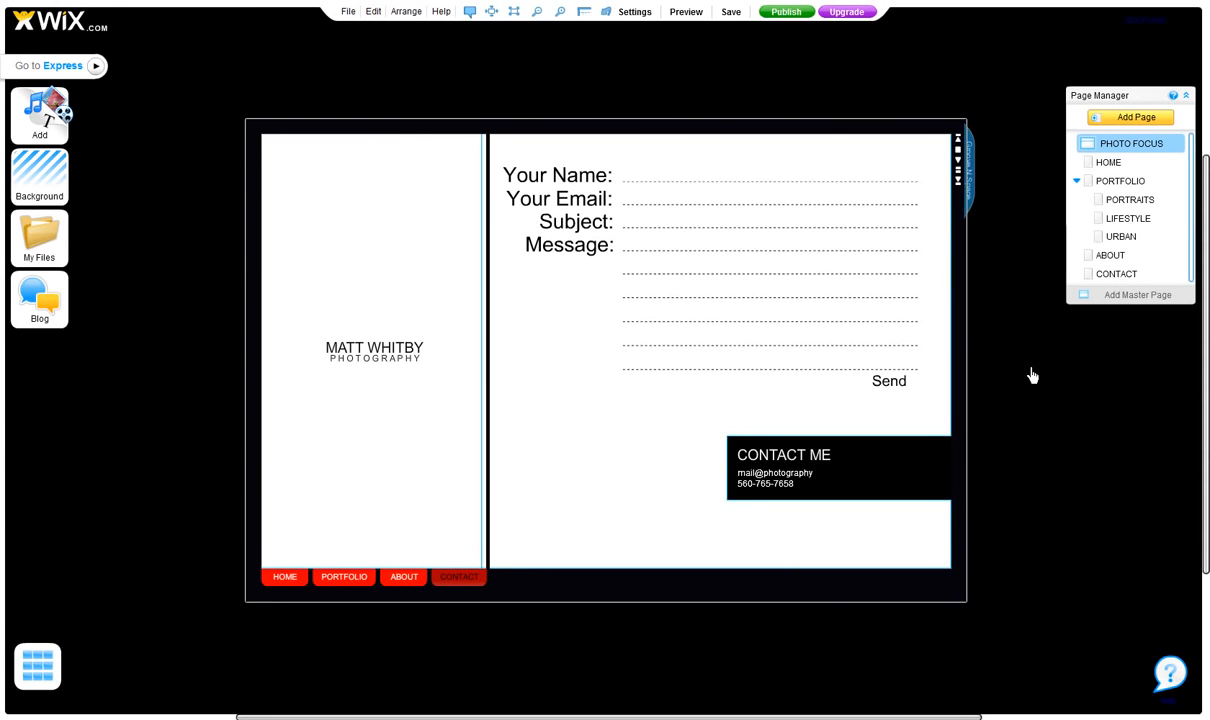
Try the Gray background on the master page, set it back to Black, and close the background gallery.
click(40, 179)
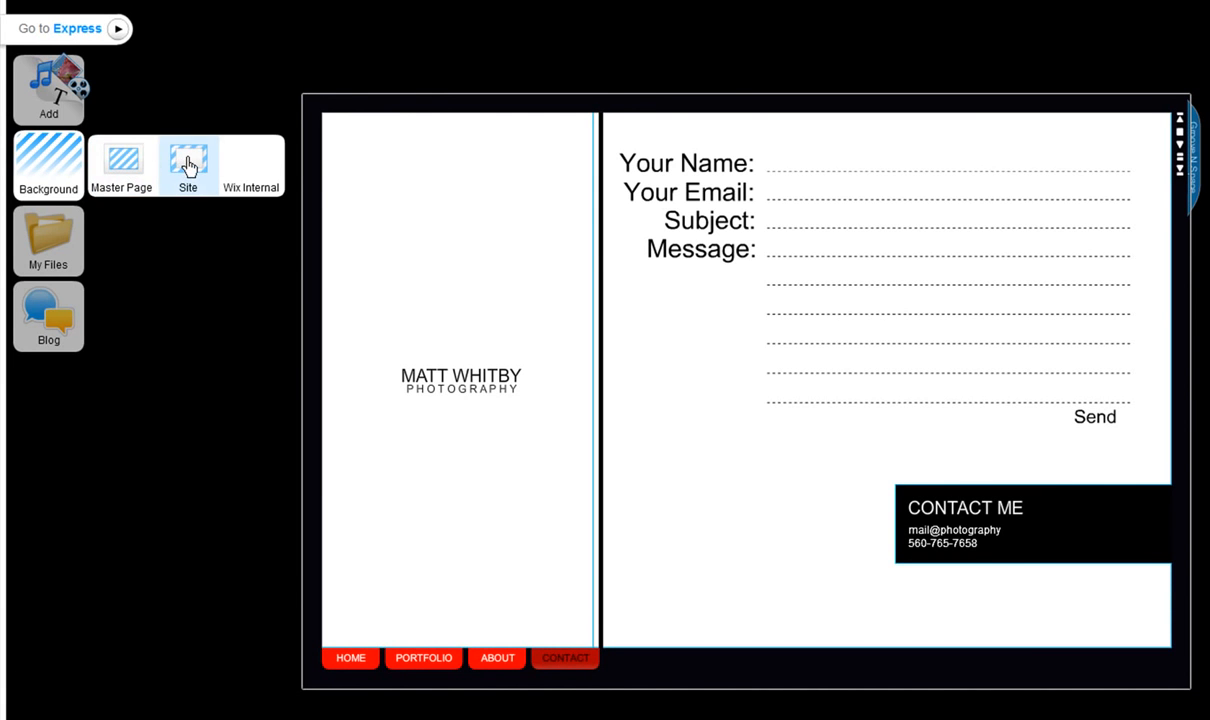
click(121, 162)
click(310, 183)
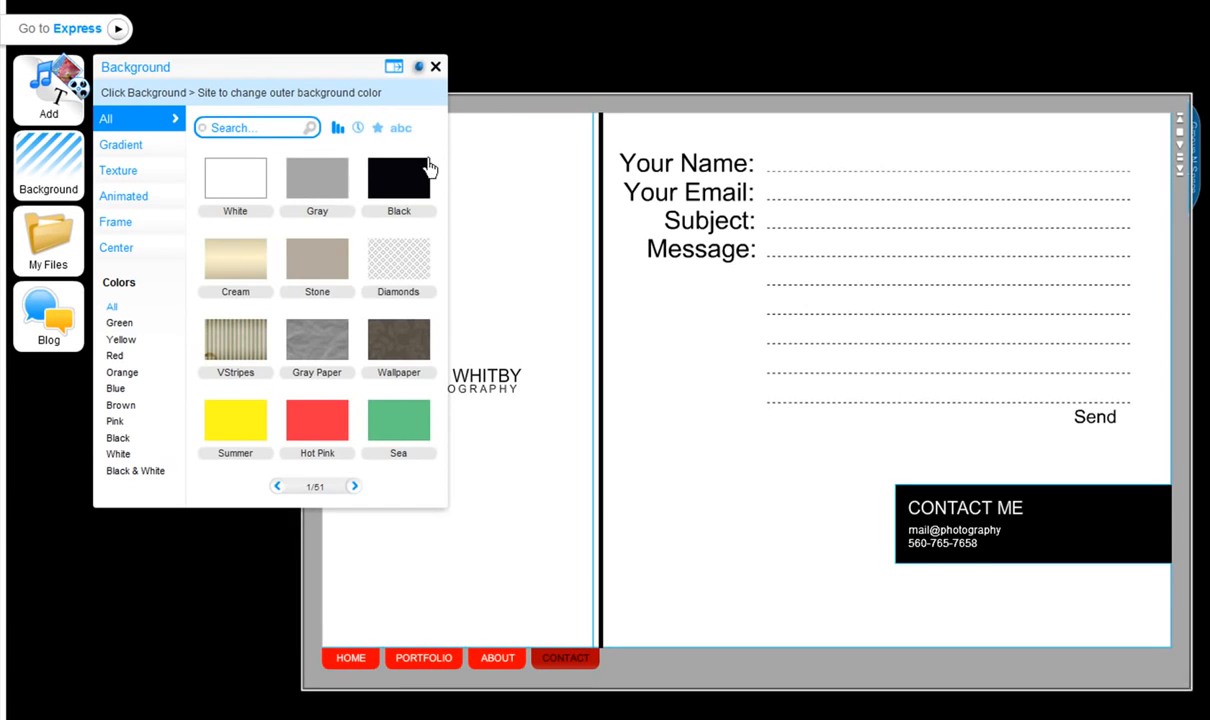
click(412, 178)
click(435, 66)
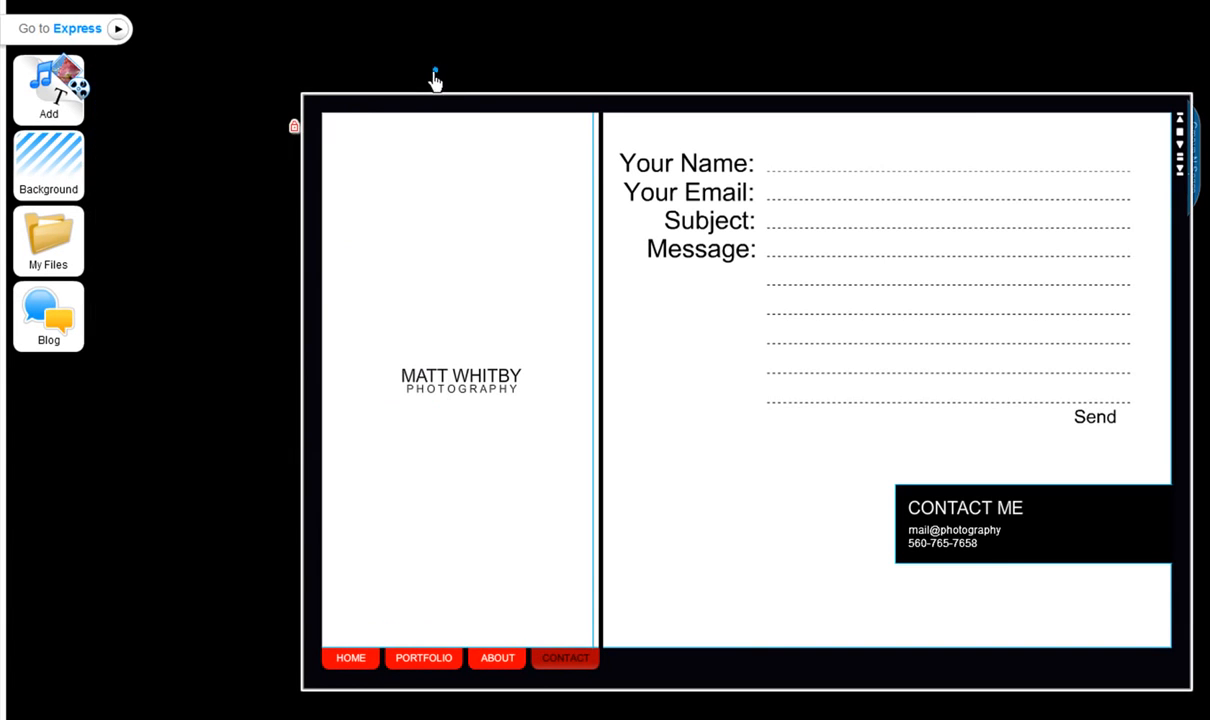
Upload the groovenspace music file from the music folder to the site's files.
mouse_move(65, 242)
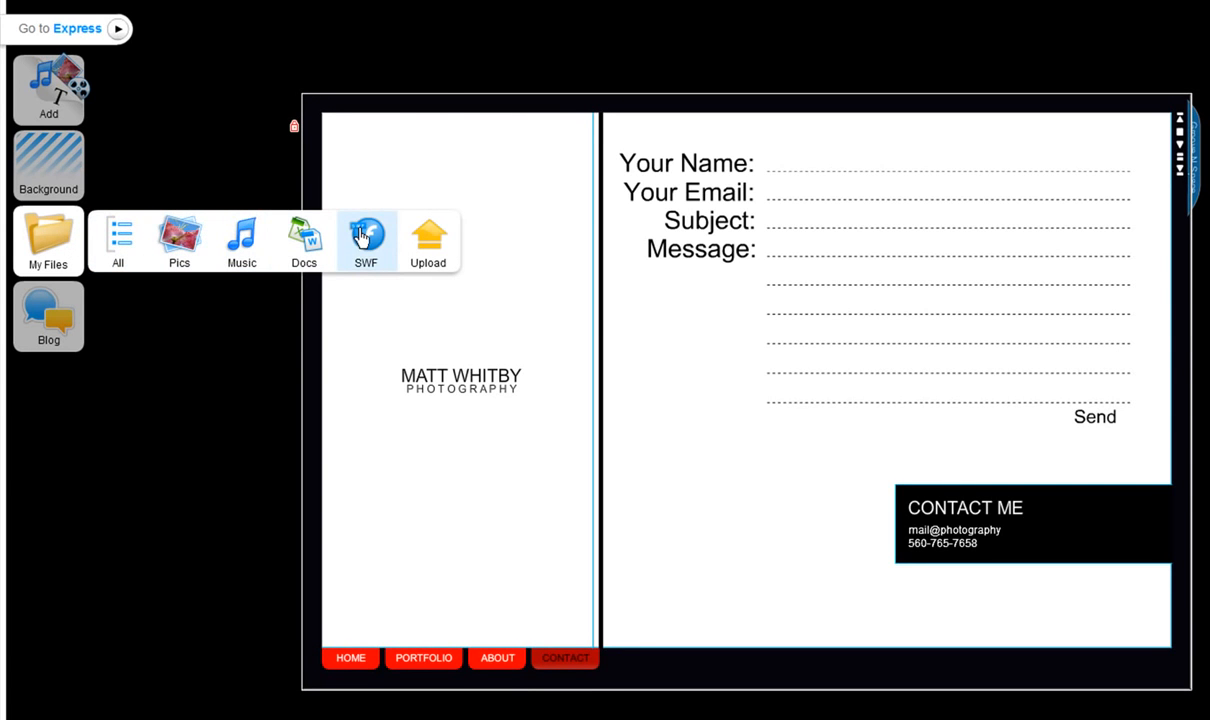
click(430, 244)
click(180, 81)
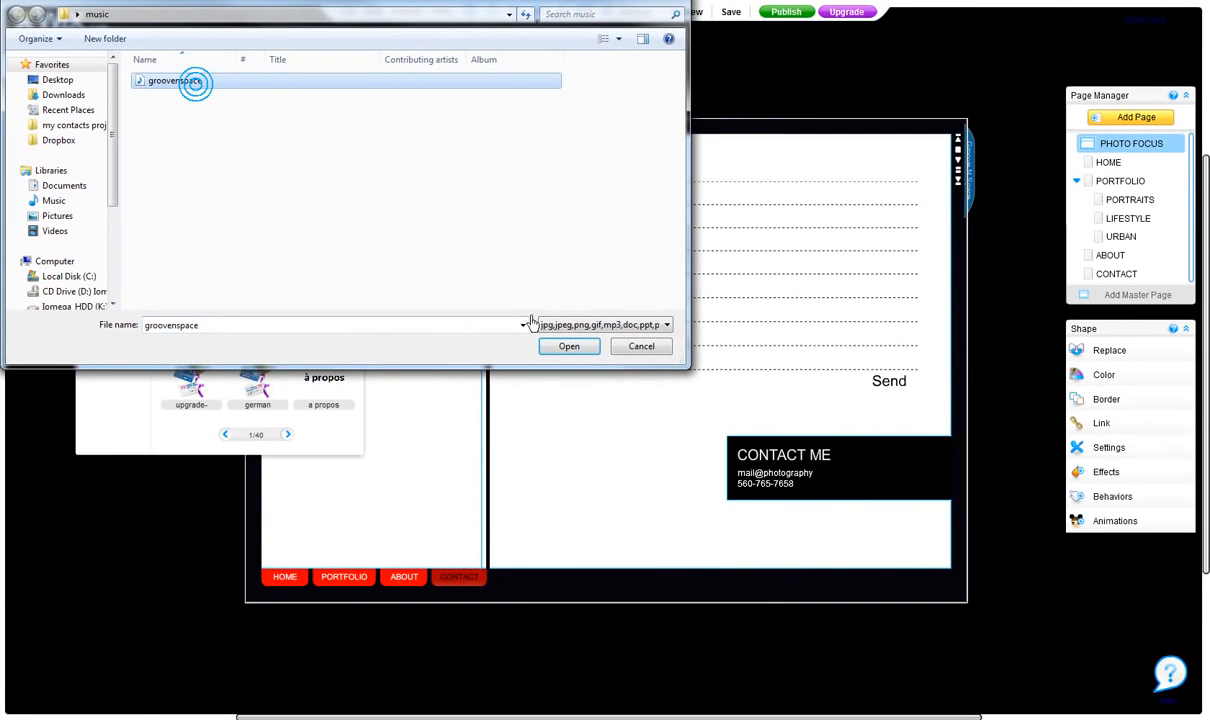
click(566, 346)
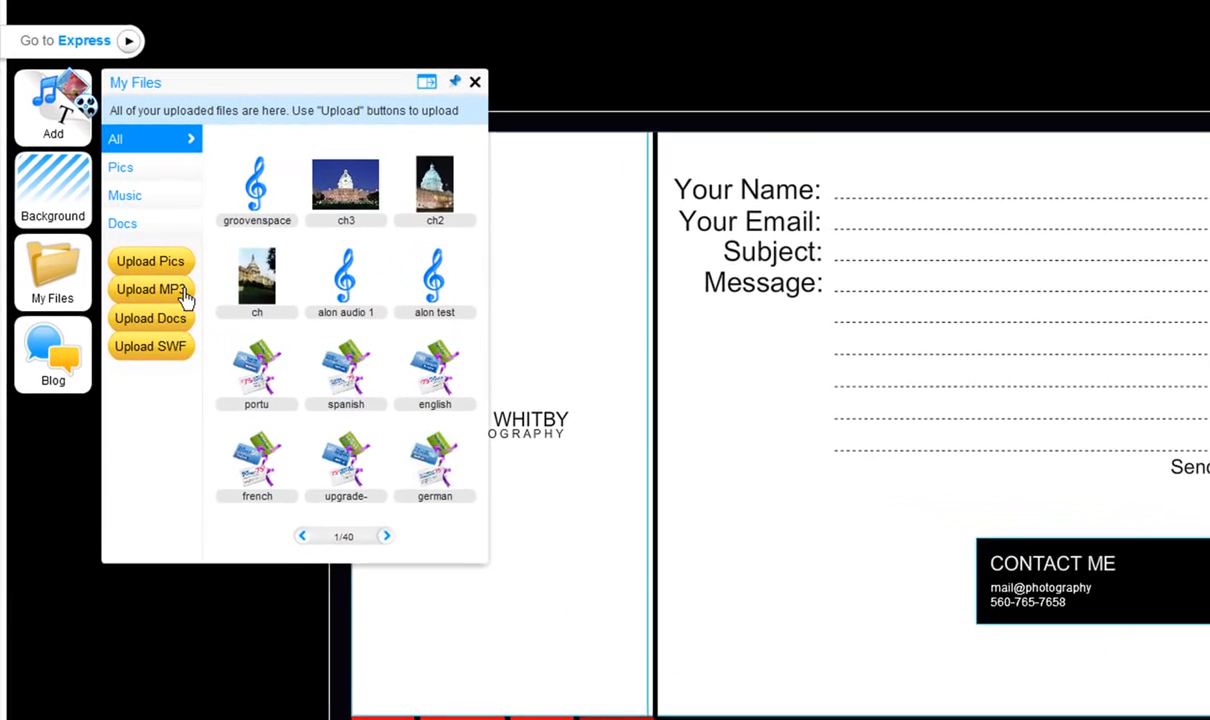
Look through the uploaded pictures and music files, and close the file gallery.
click(146, 176)
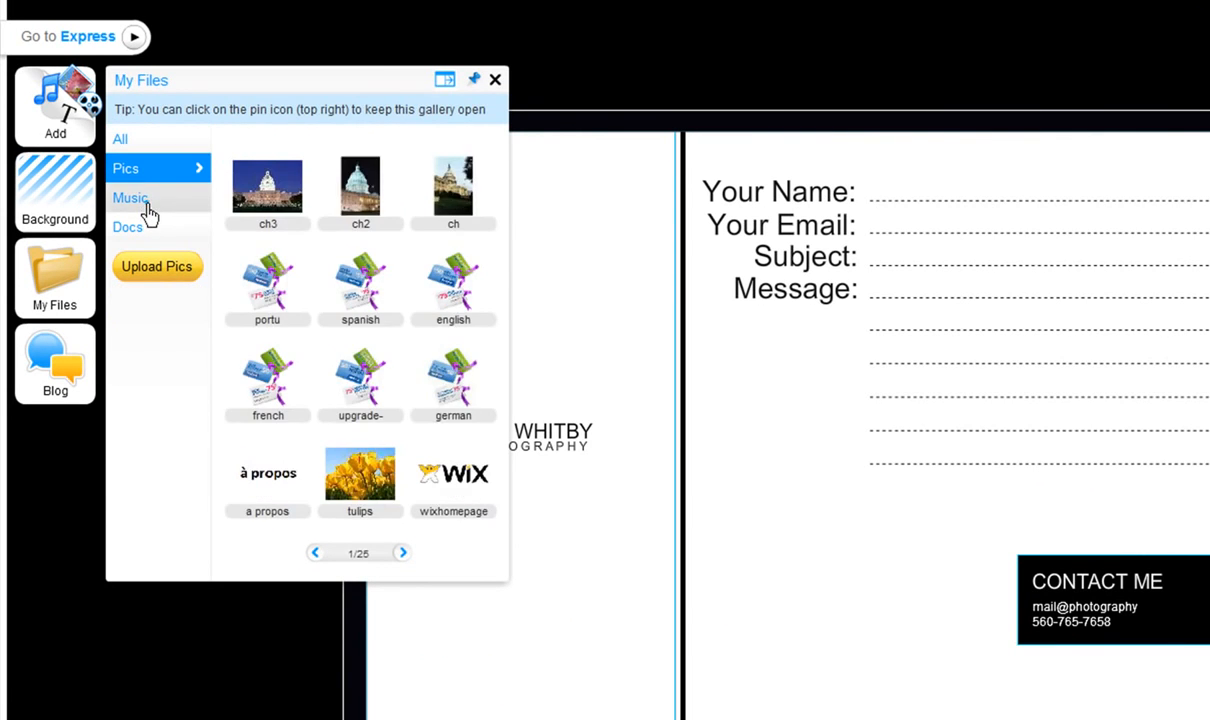
click(148, 210)
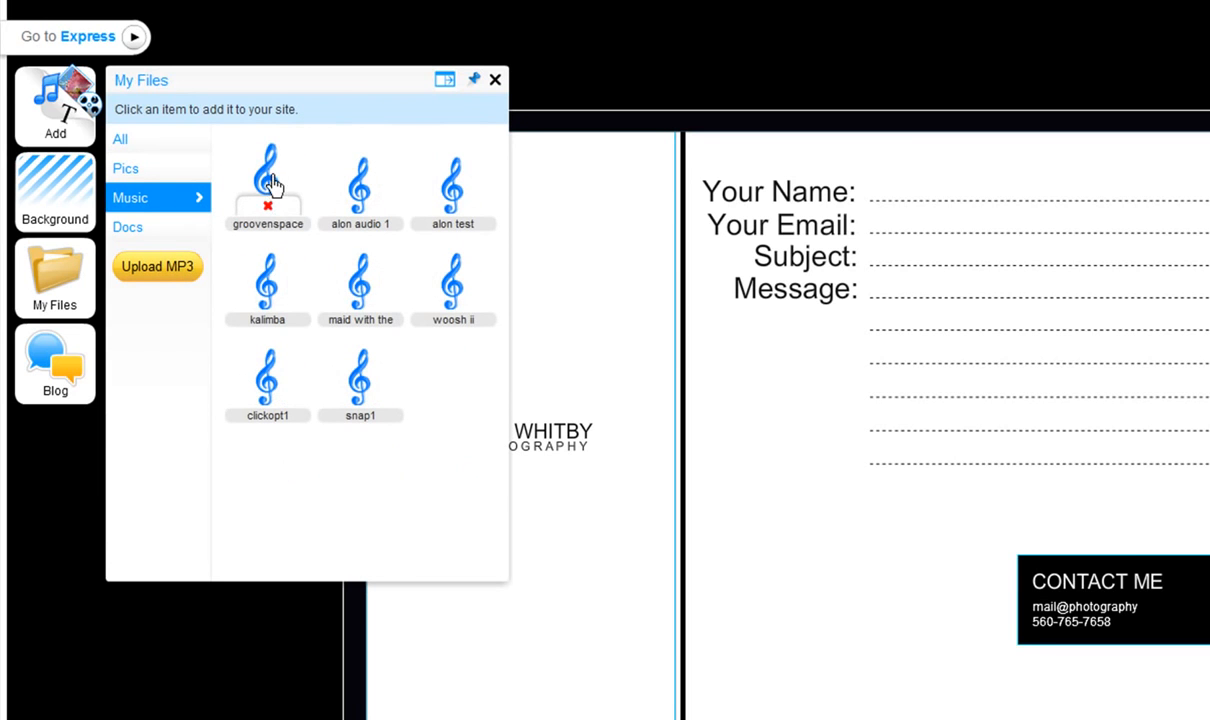
click(495, 82)
mouse_move(60, 350)
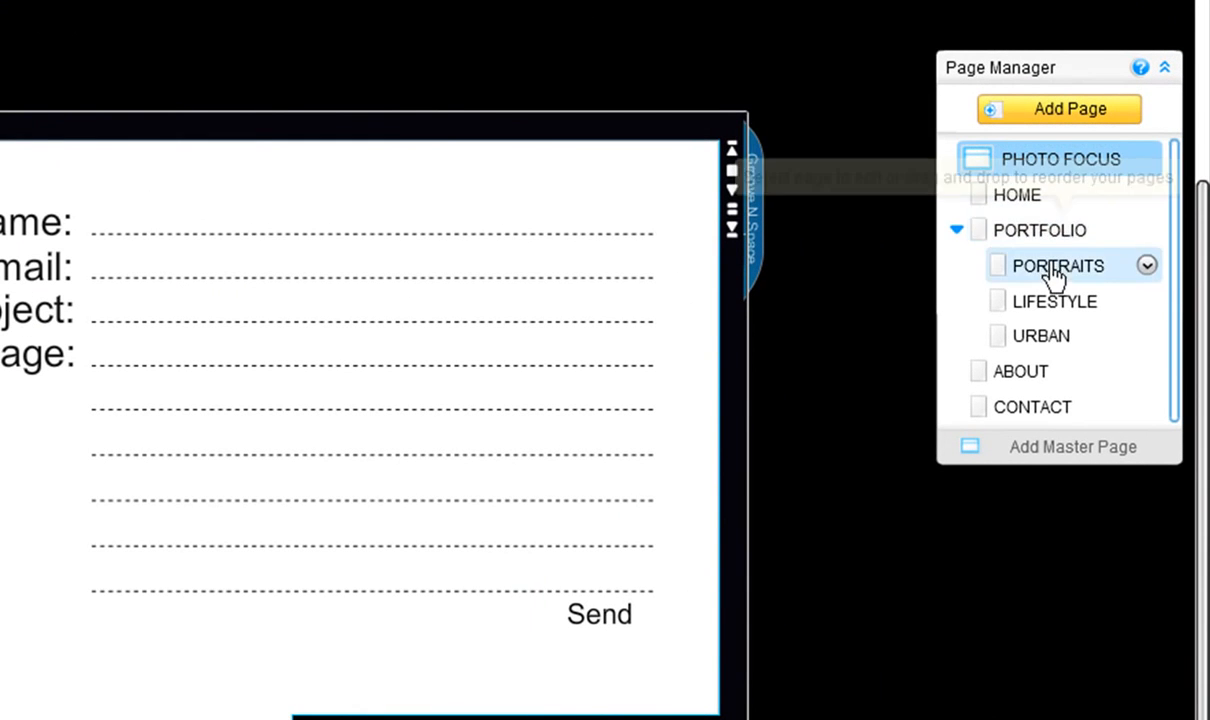
View the HOME and ABOUT pages, and select the camera photo on the ABOUT page to see its editing options.
click(979, 193)
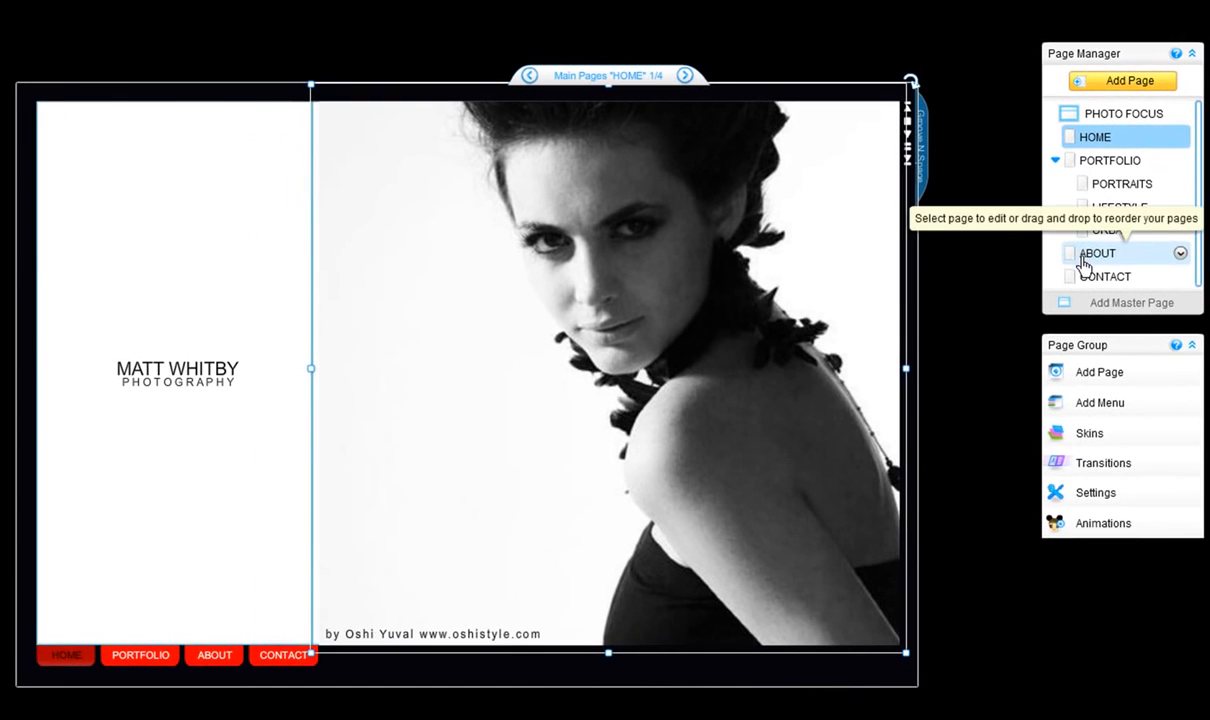
click(1010, 375)
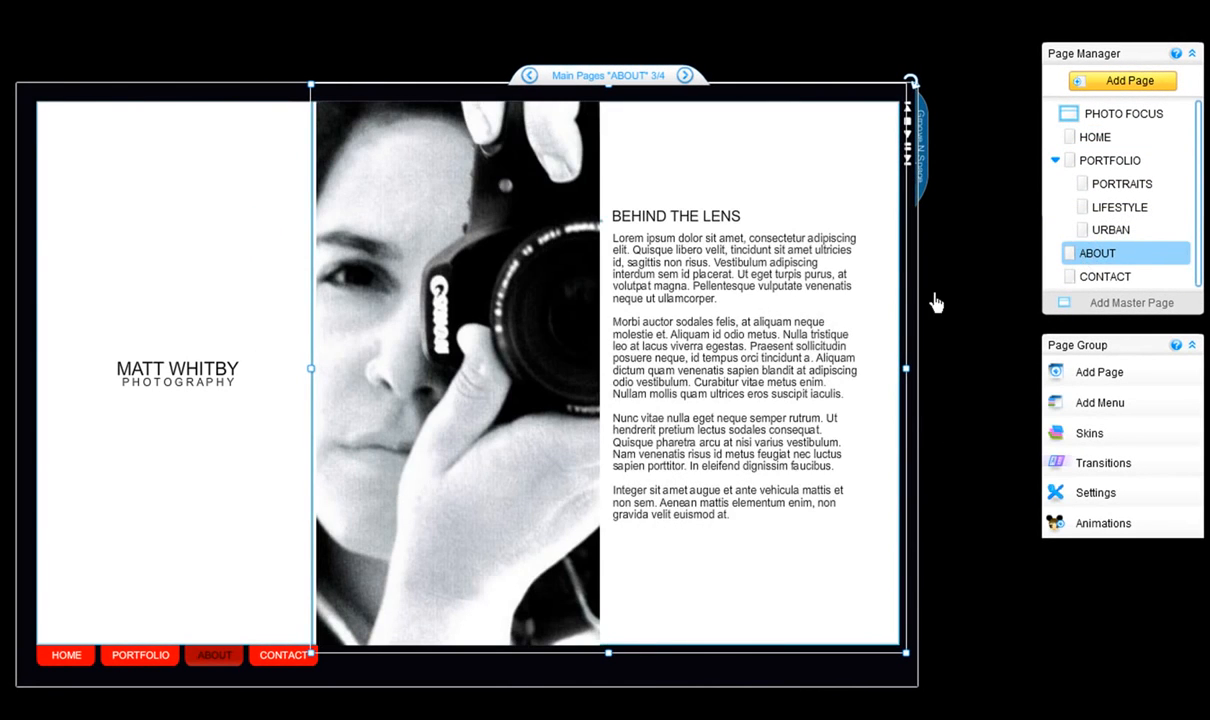
click(803, 314)
click(510, 326)
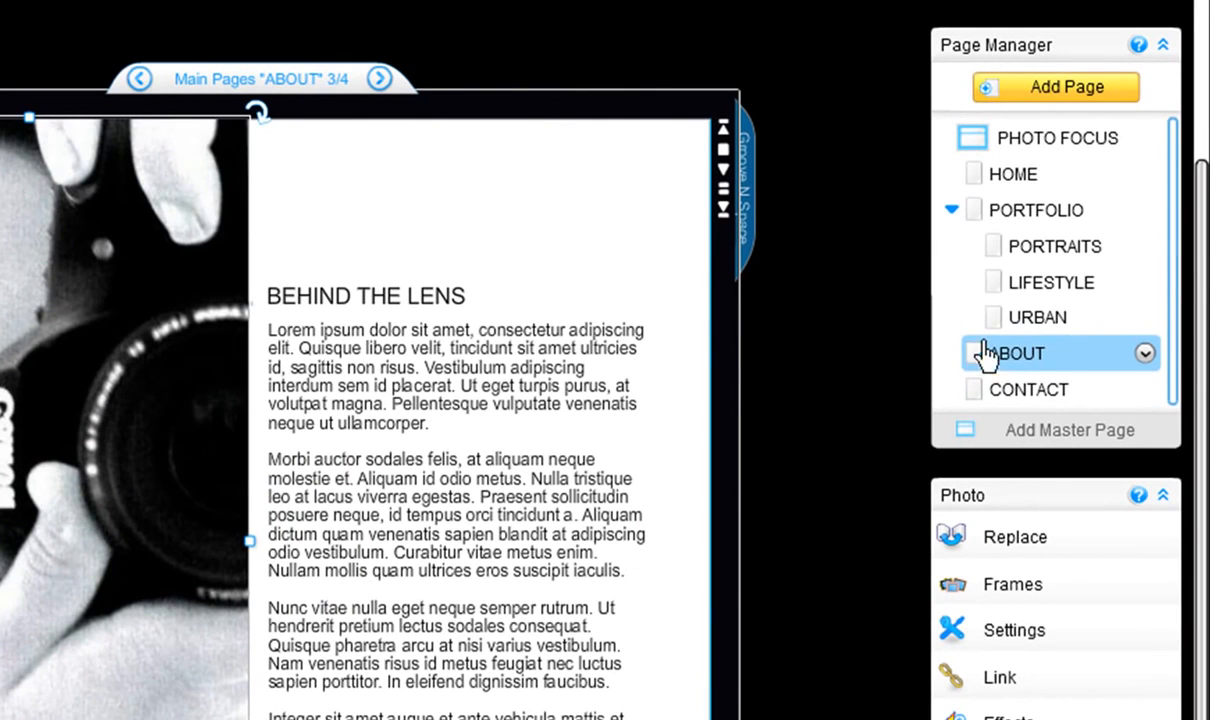
Reorder the pages so that ABOUT and CONTACT come directly after HOME, above PORTFOLIO, and open the HOME page's options.
drag(985, 355, 990, 212)
drag(975, 400, 972, 226)
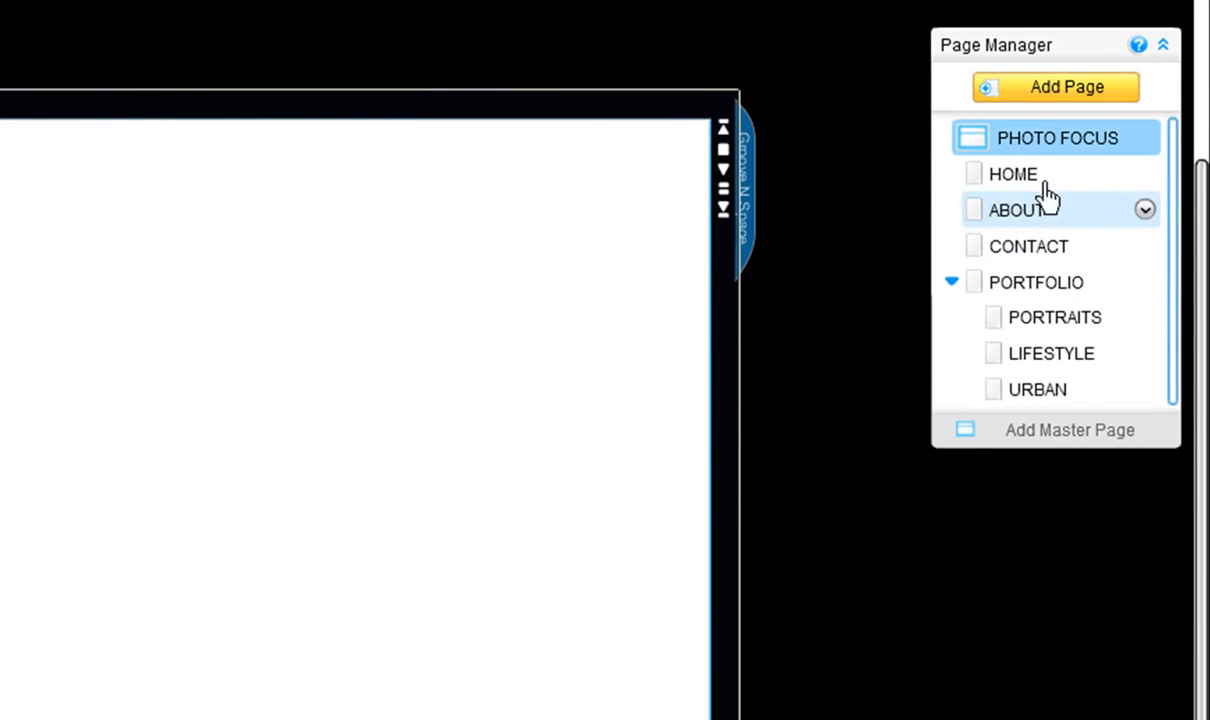
click(1144, 175)
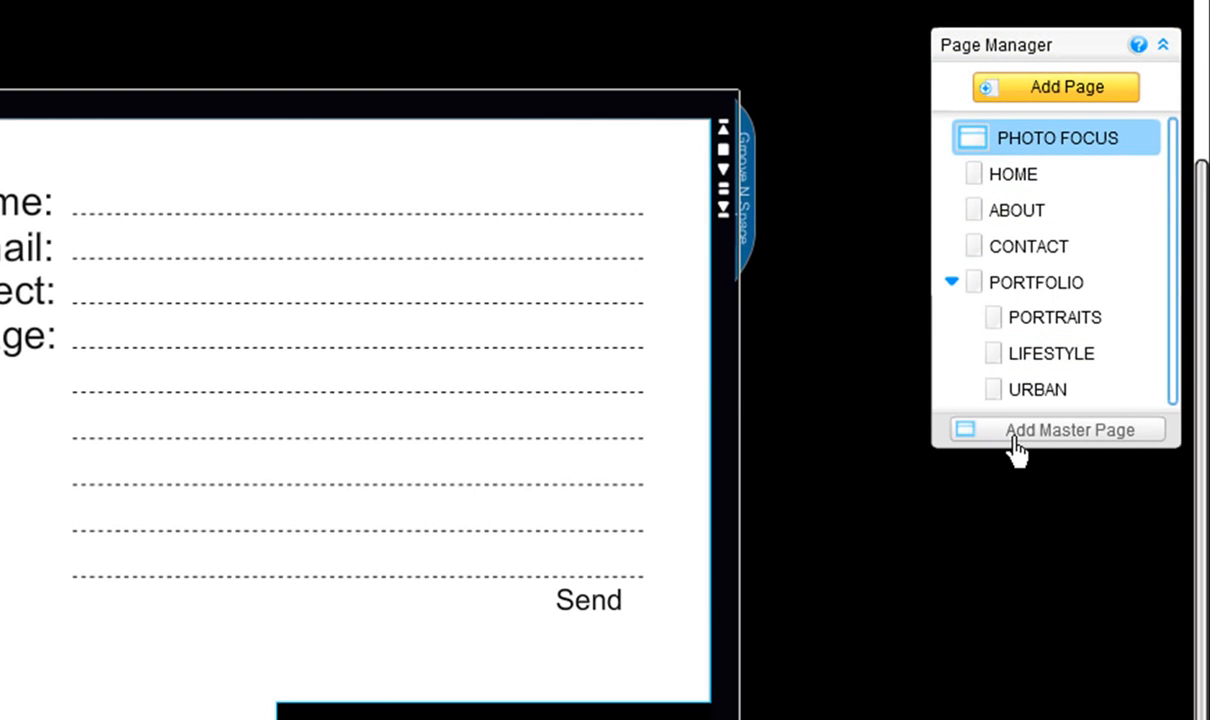
Collapse and re-expand the page list and the contact form's options, selecting the contact form in between.
click(1162, 44)
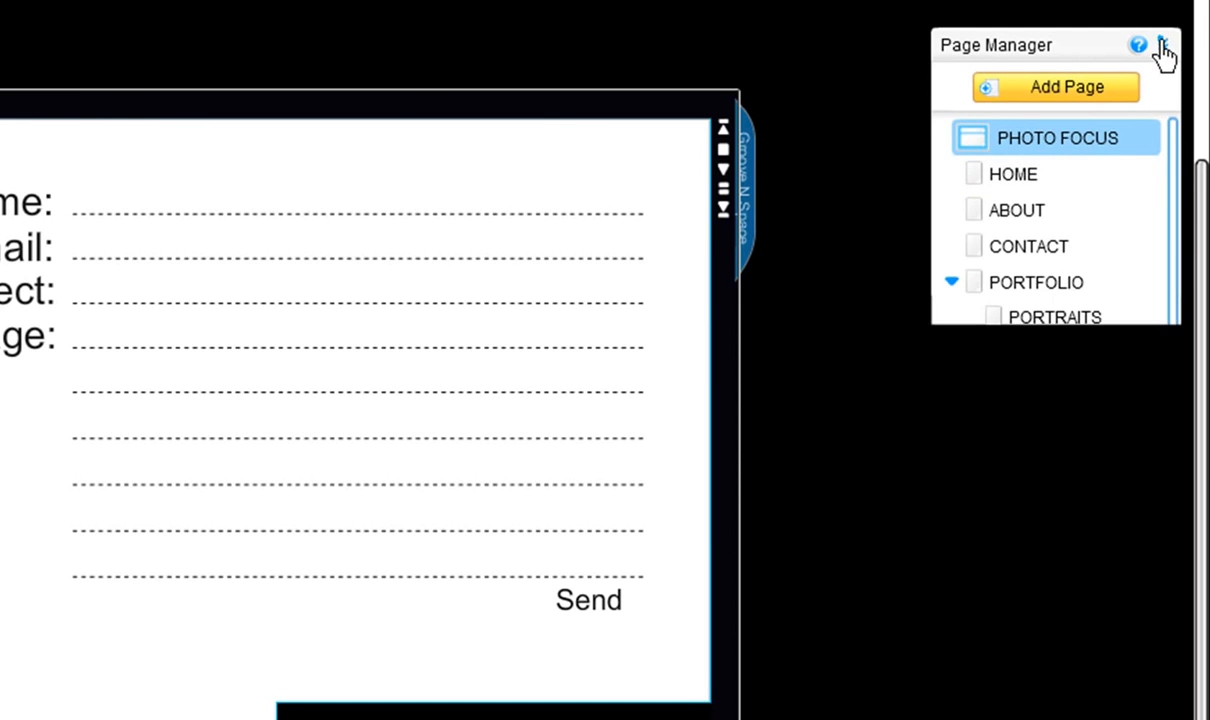
click(622, 338)
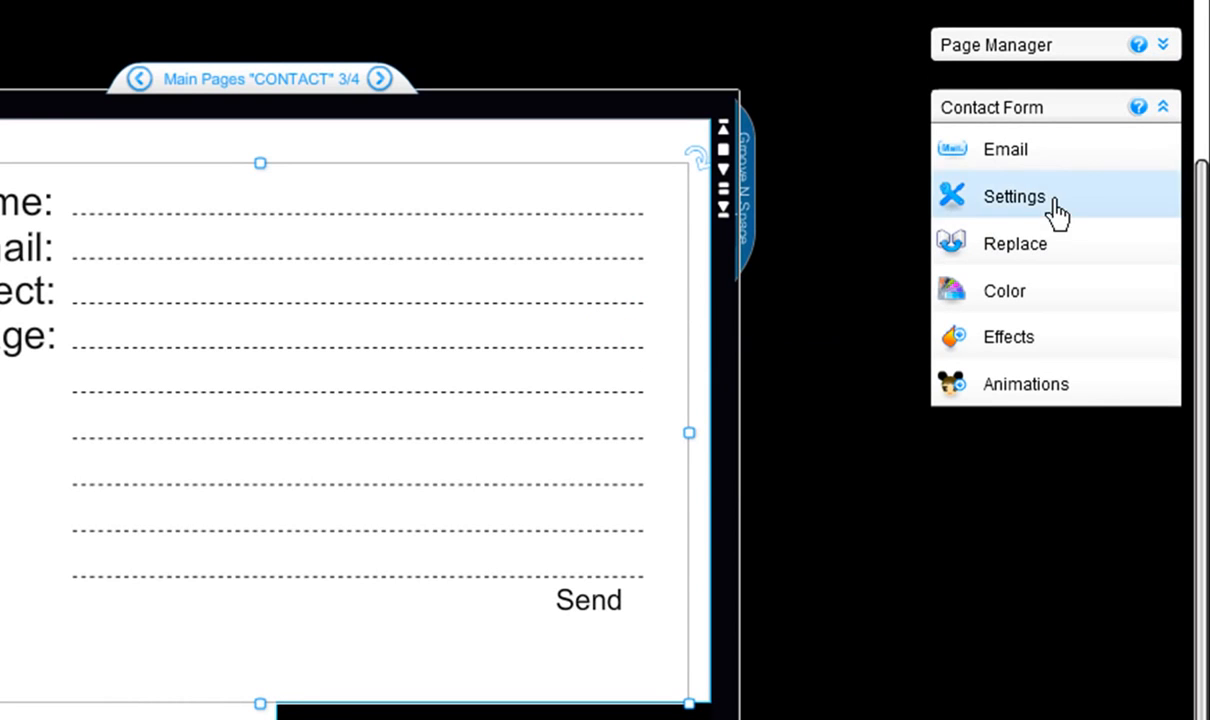
click(1162, 108)
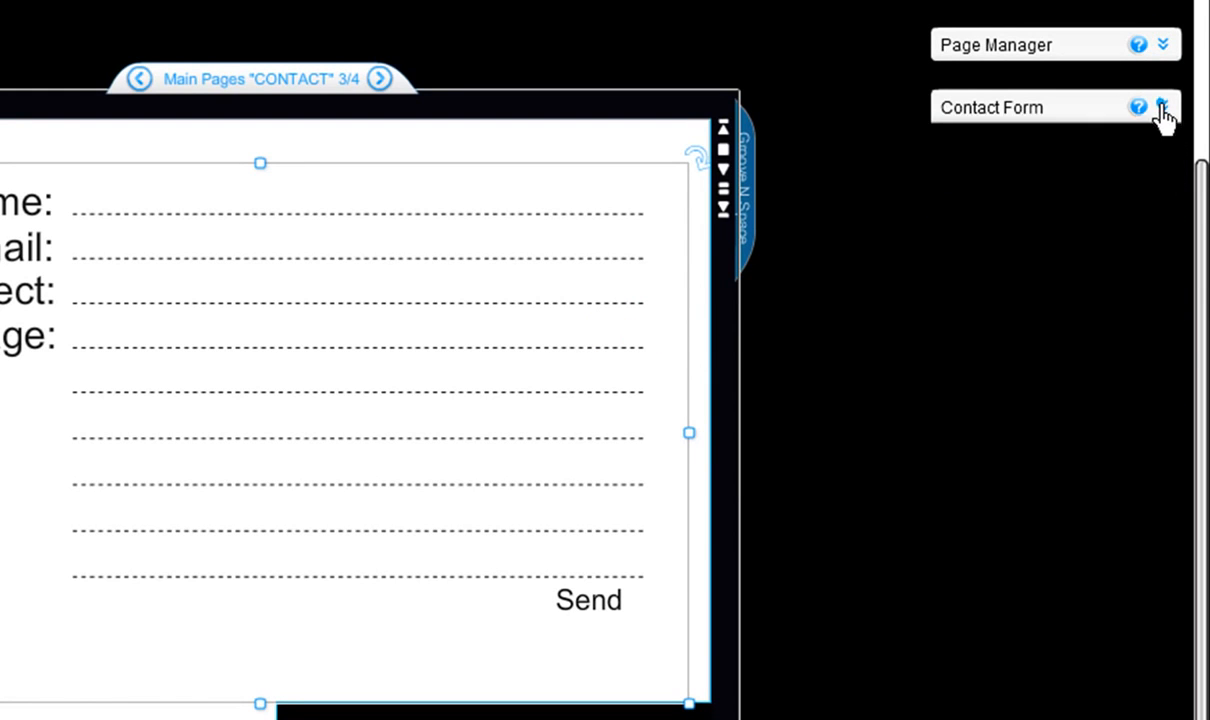
click(1162, 108)
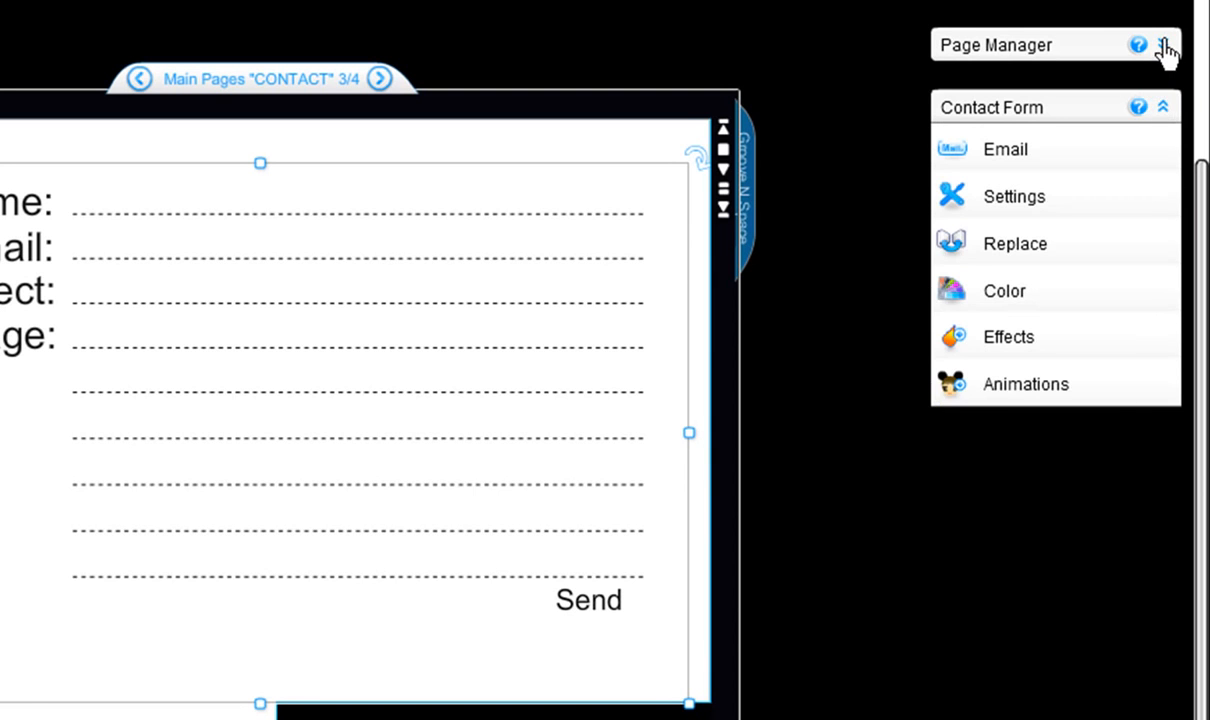
click(1163, 45)
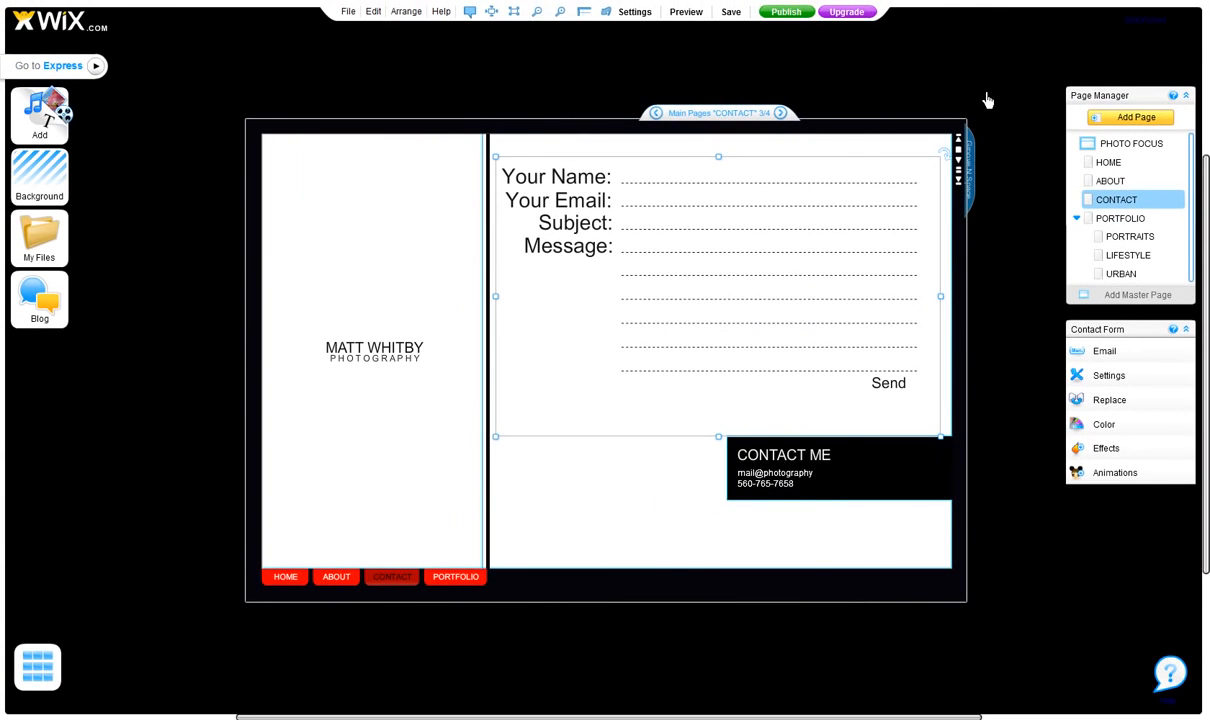
Deselect the contact form, view the messages from Wix, and close the message list.
click(779, 43)
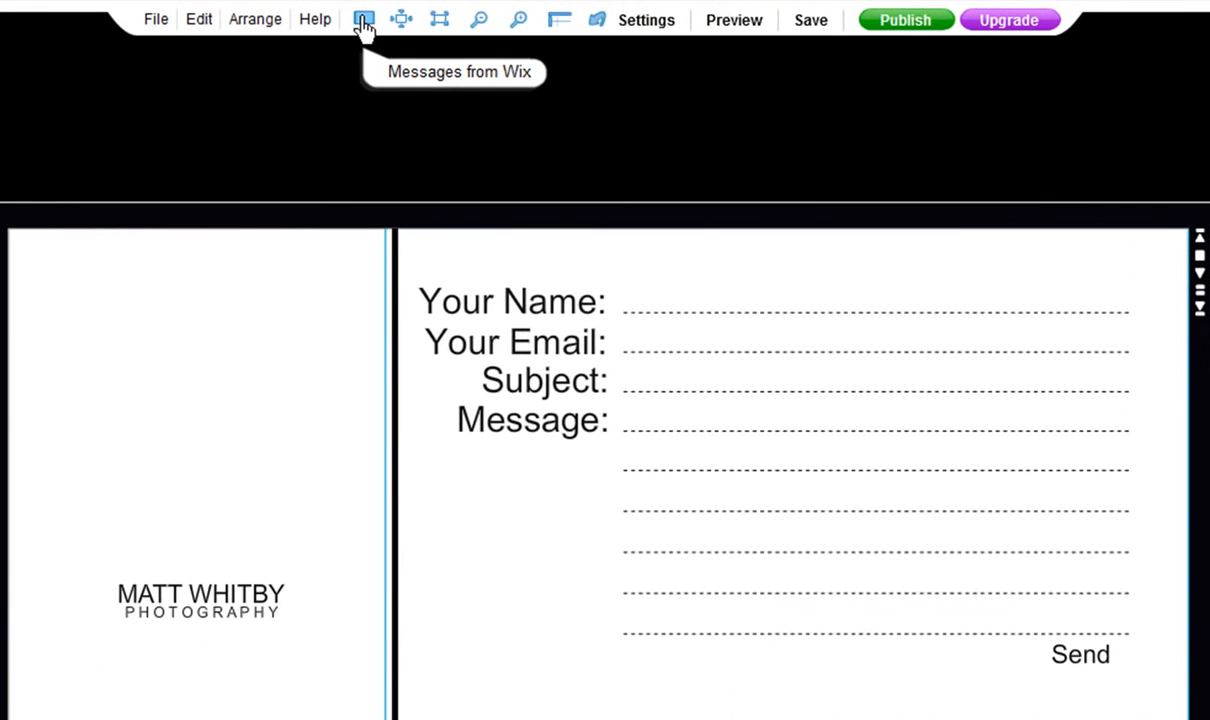
click(364, 22)
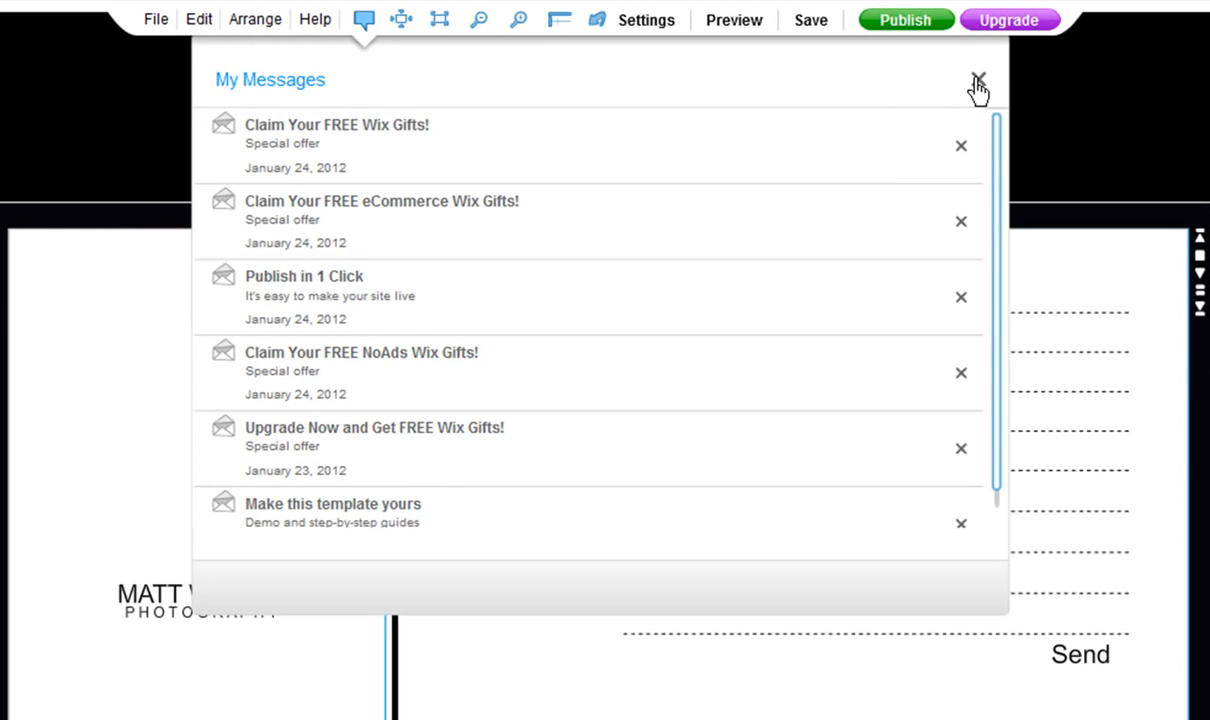
click(977, 84)
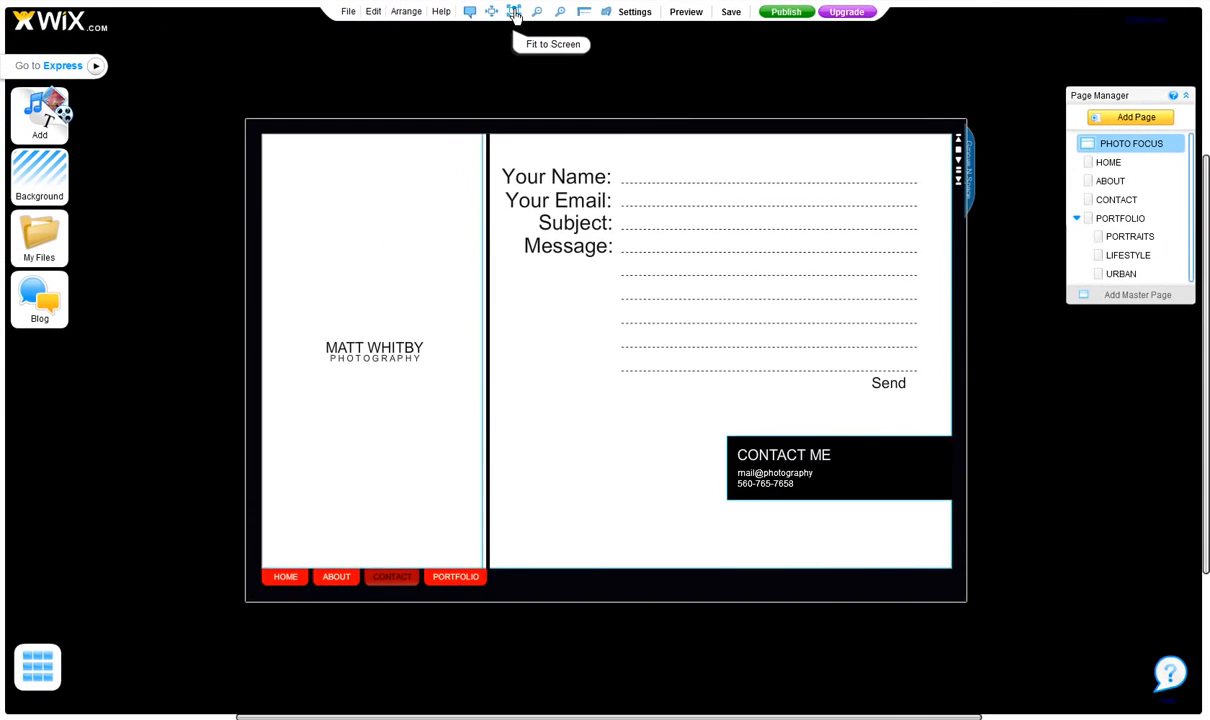
Compare the page display at fit-to-screen, actual size, zoomed in and zoomed out.
click(514, 12)
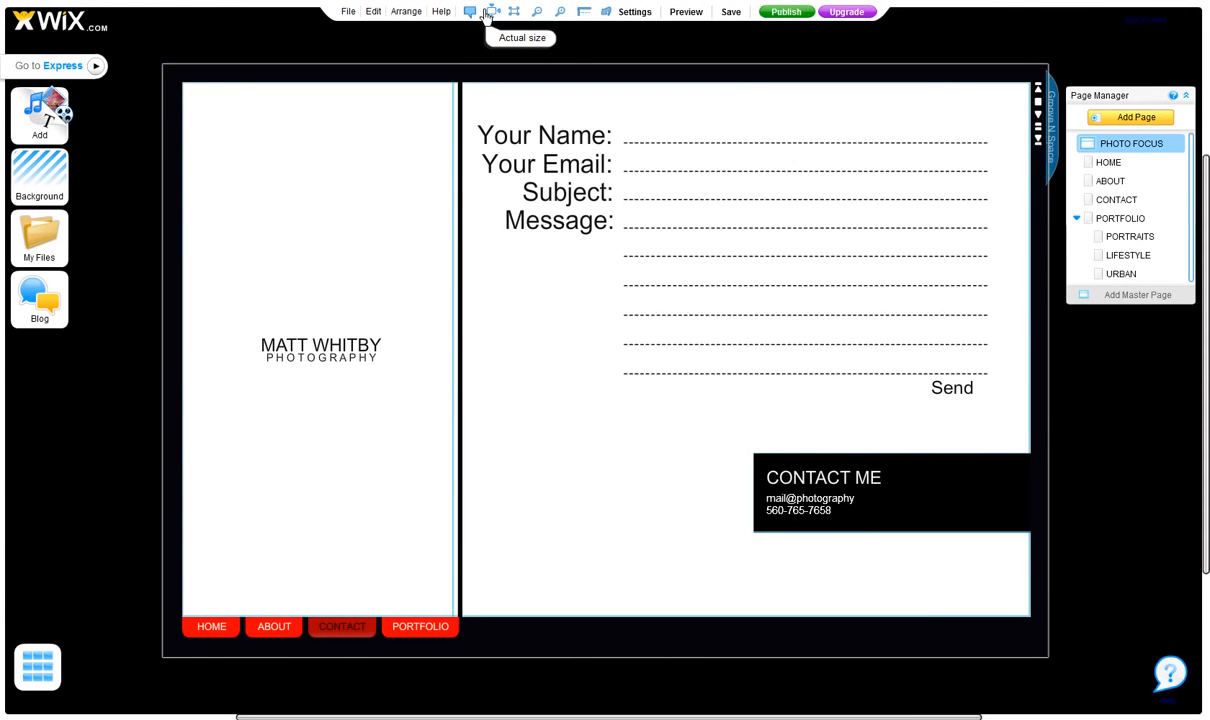
click(488, 12)
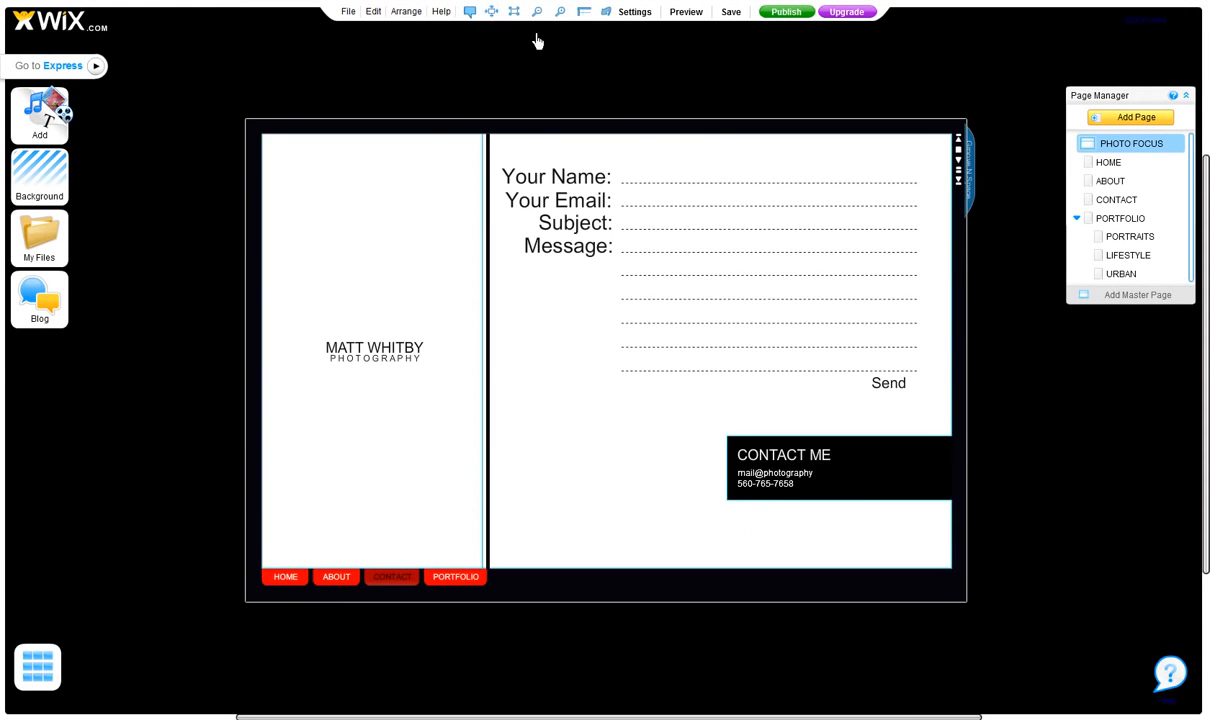
click(562, 14)
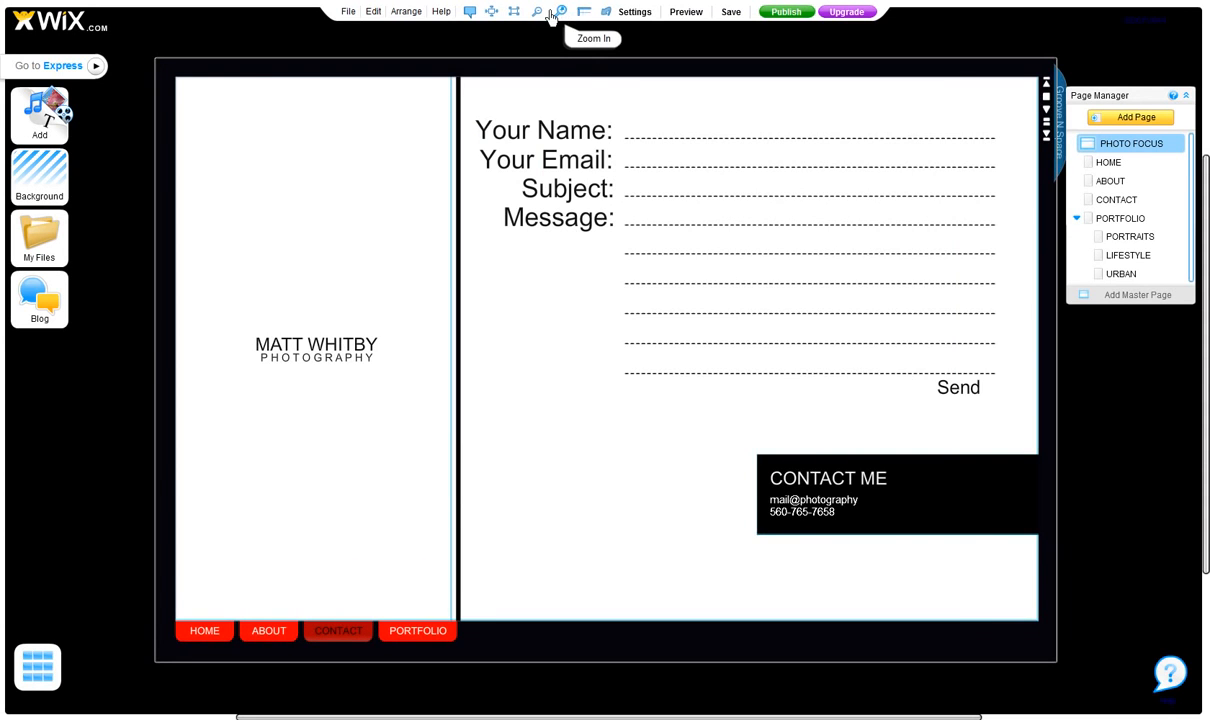
click(562, 14)
click(535, 14)
click(535, 14)
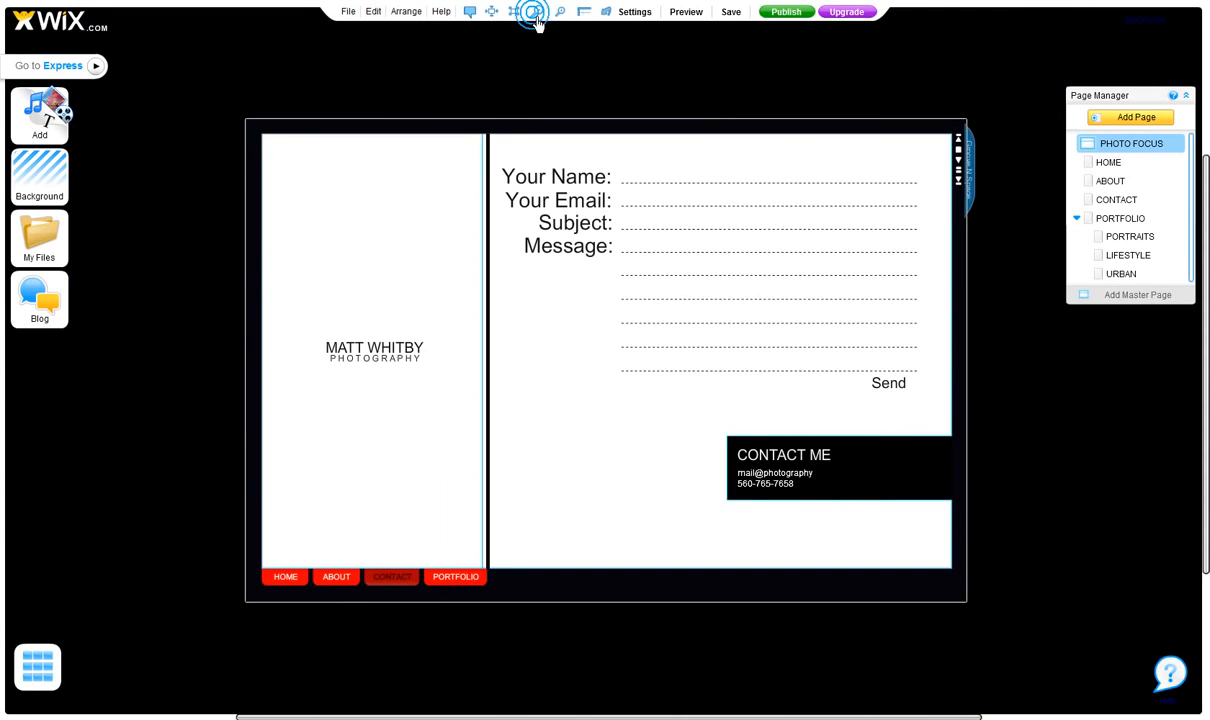
Show the rulers, move the vertical guide to 567, and hide the rulers again.
click(585, 14)
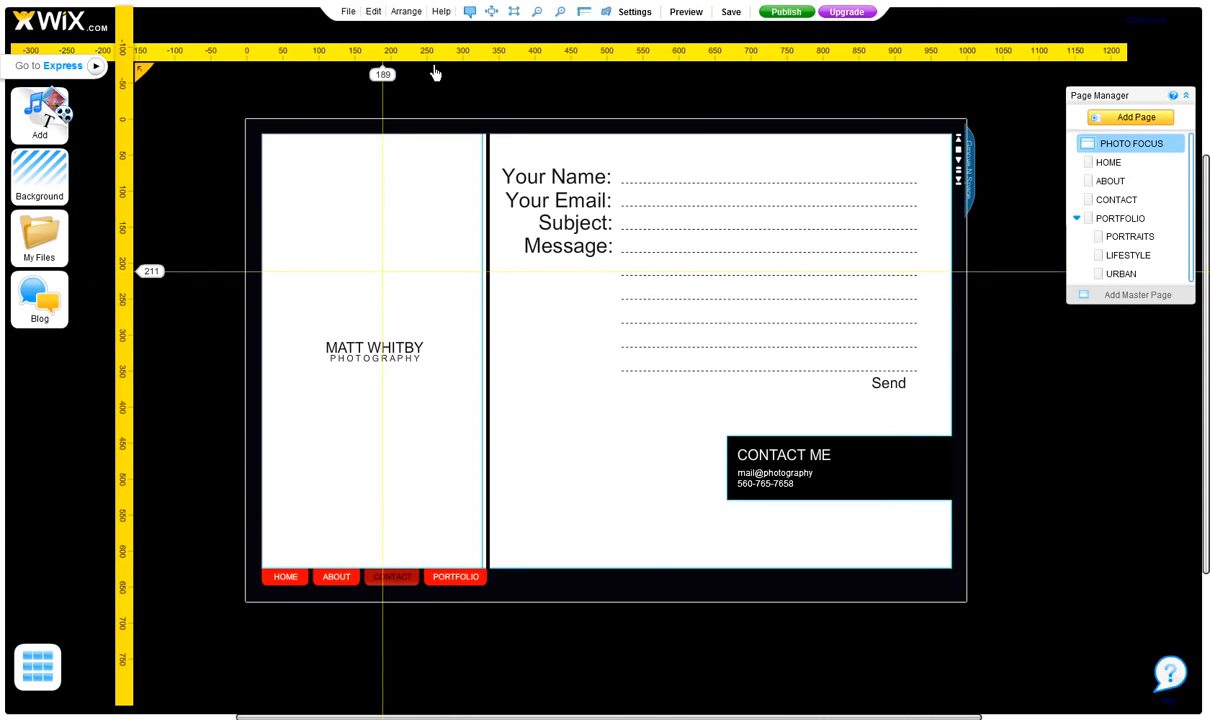
drag(386, 82, 656, 101)
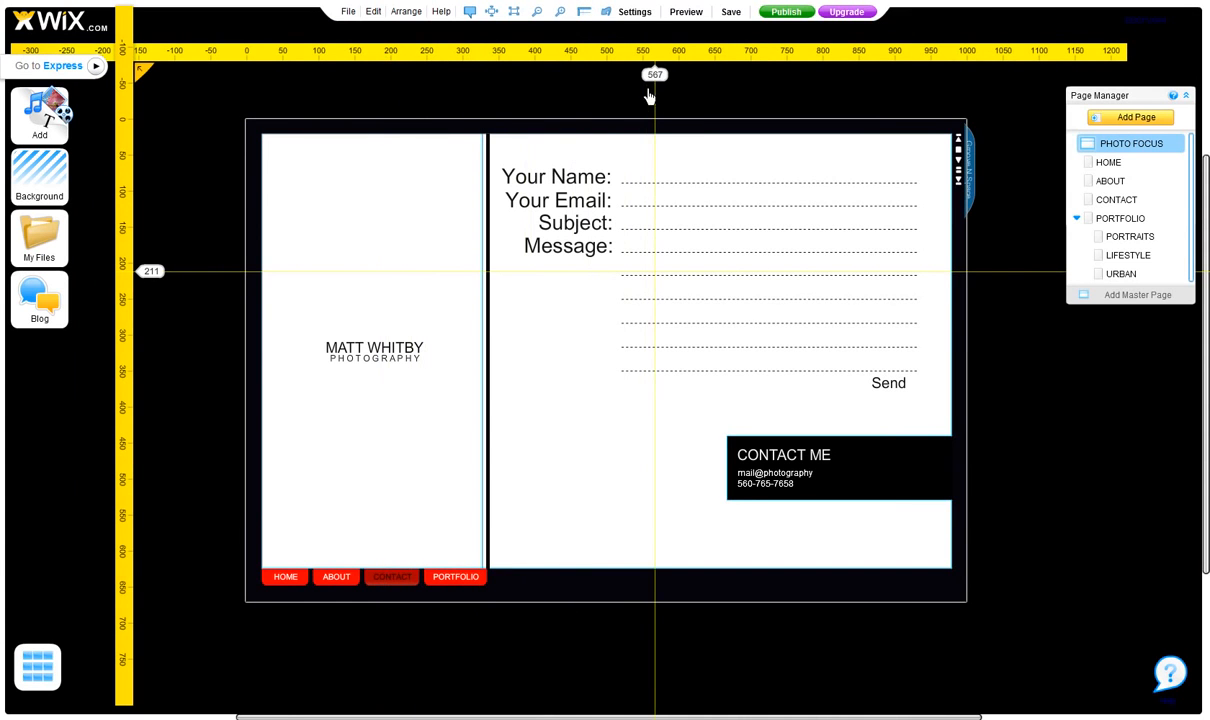
click(584, 12)
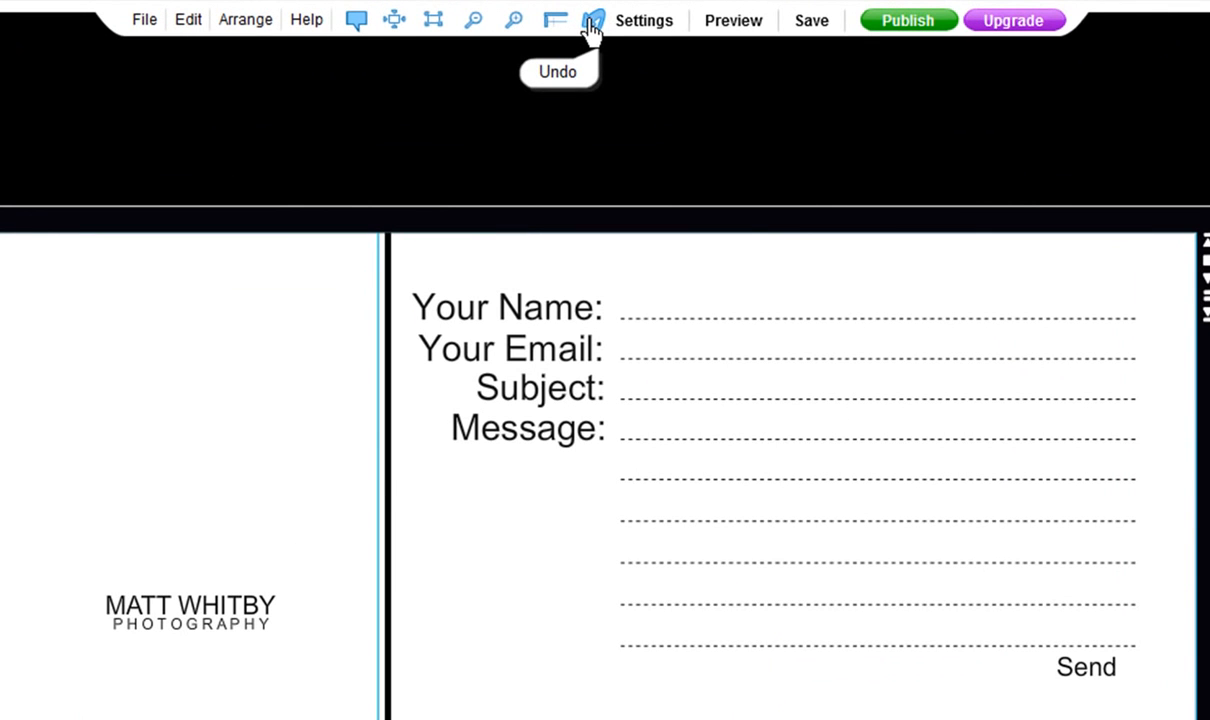
Review the General section of the site settings and cancel without changes.
click(651, 37)
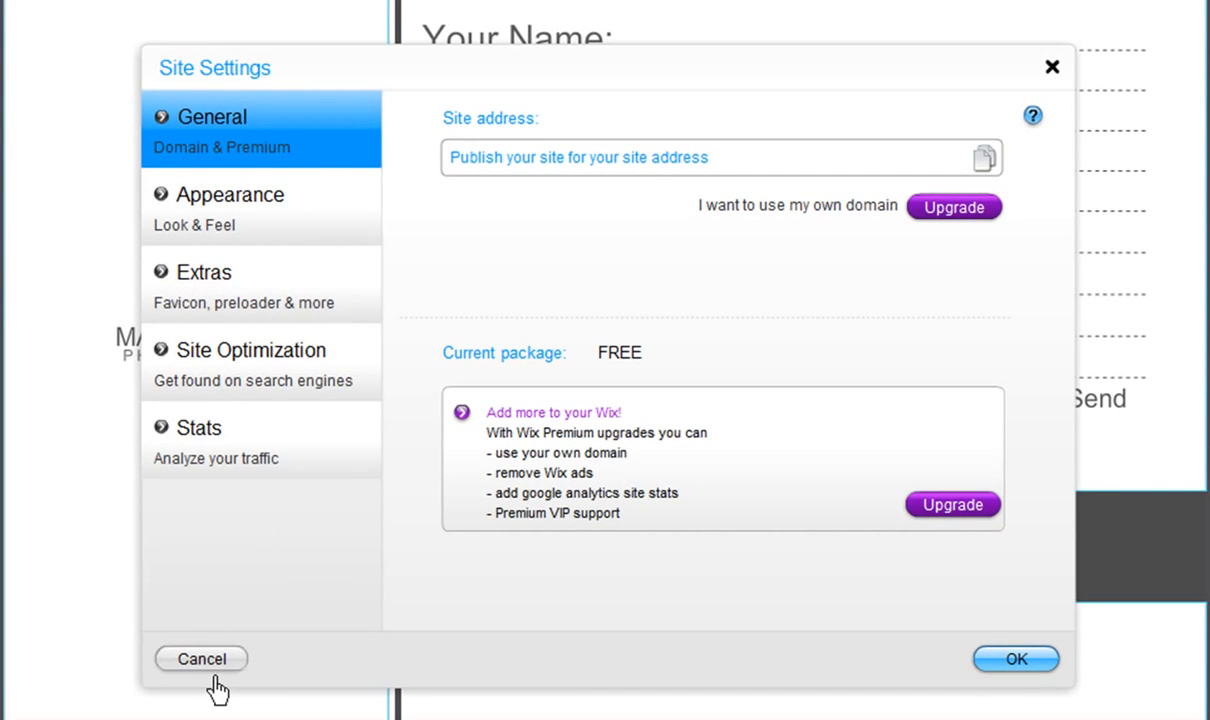
click(216, 664)
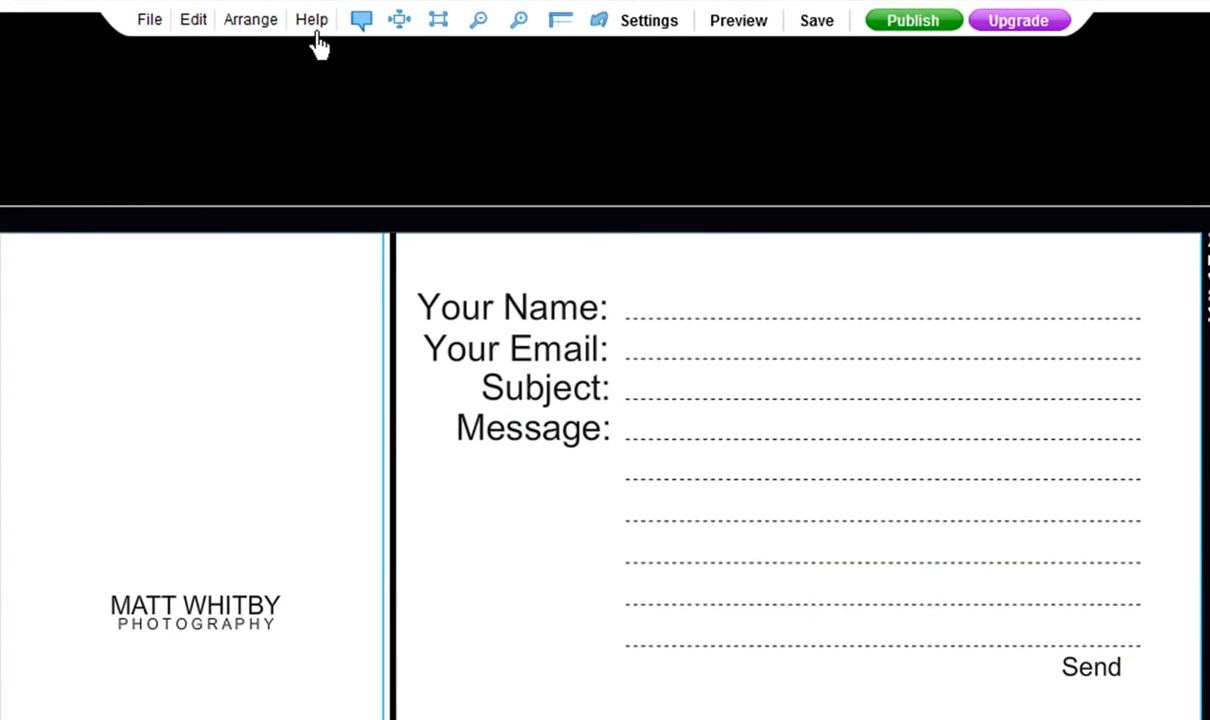
Review the help topics and the How To videos and tutorials, and close the help window.
click(313, 28)
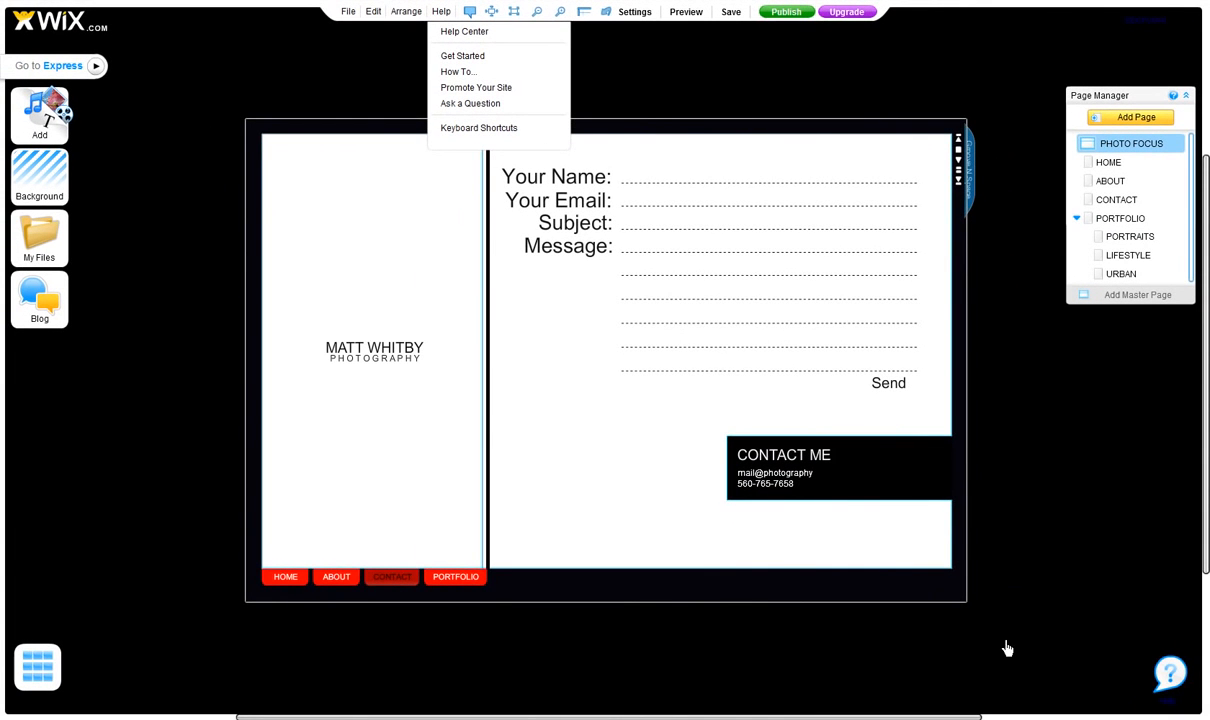
click(1168, 674)
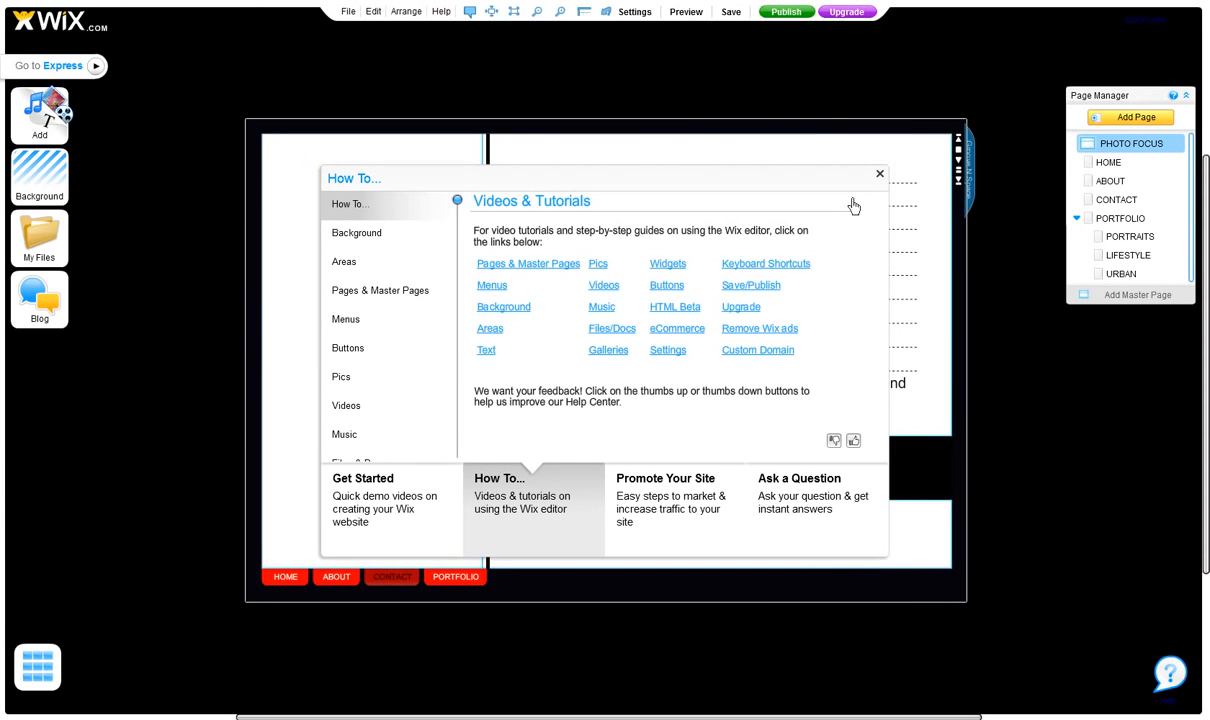
click(879, 178)
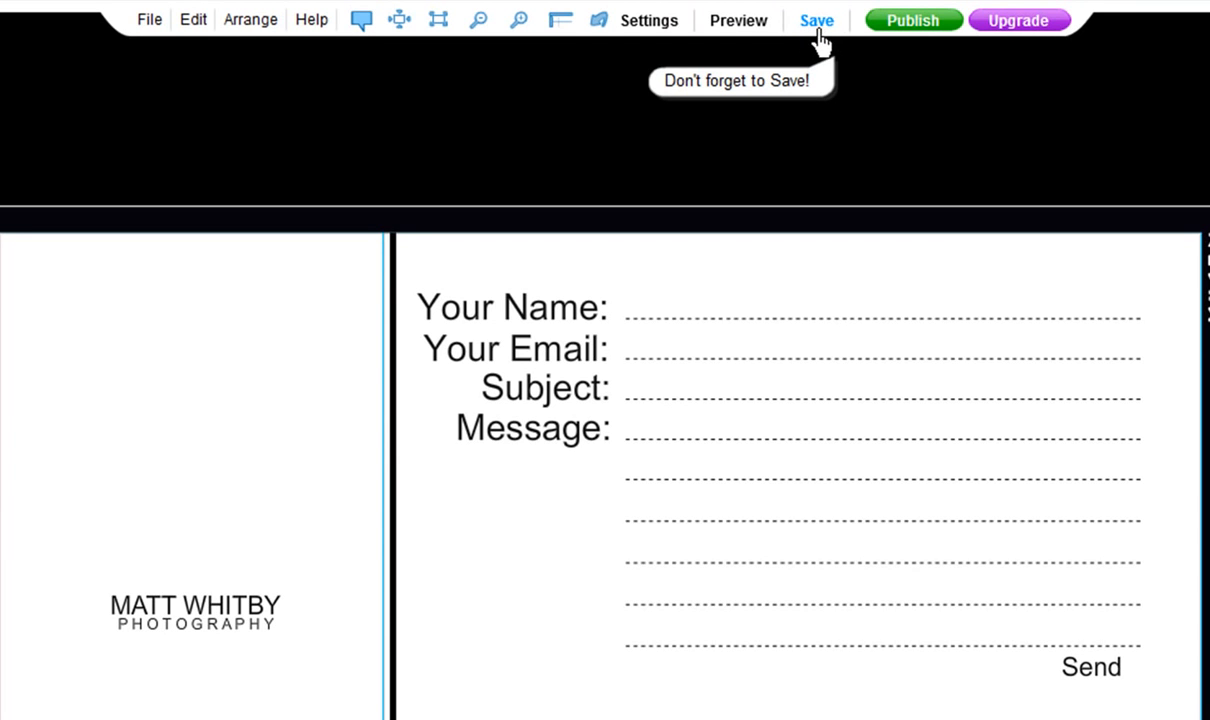
Start publishing the site online.
click(914, 33)
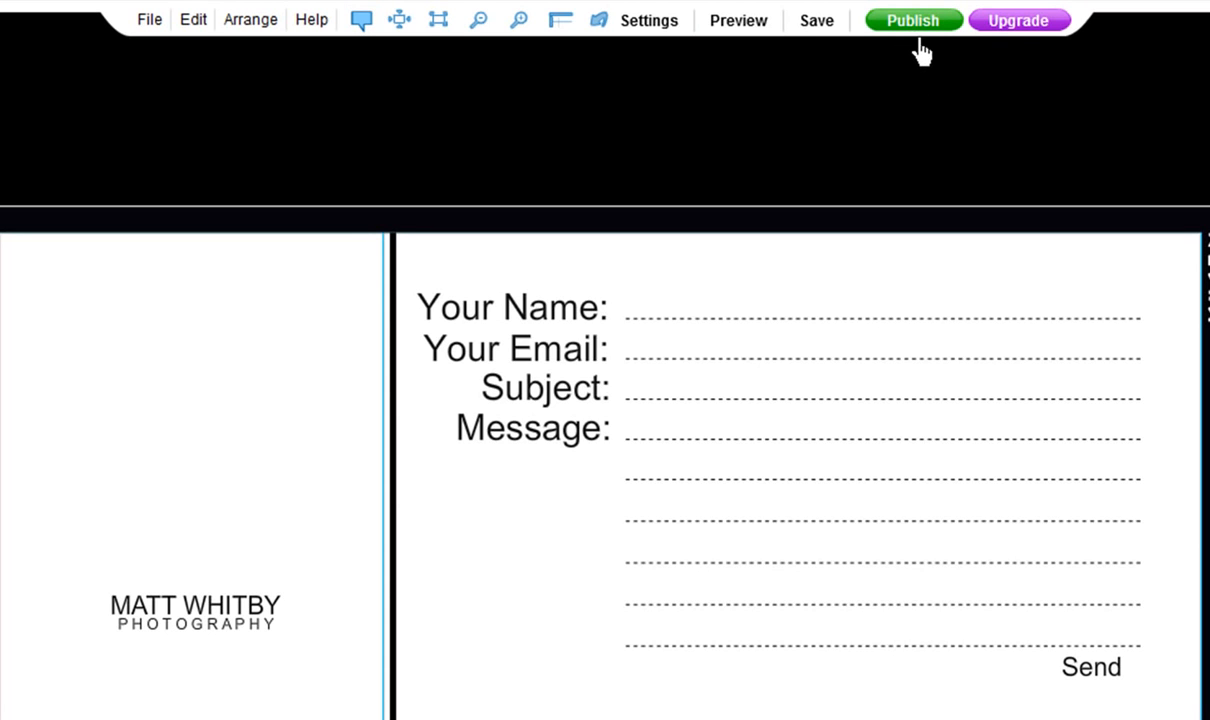